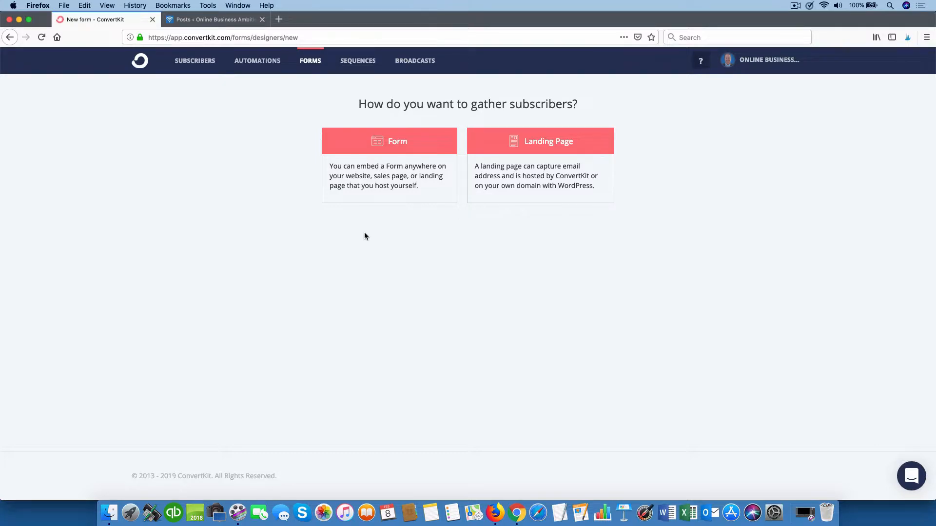
Step: Choose the embeddable Form option as the way to gather subscribers
left_click(402, 143)
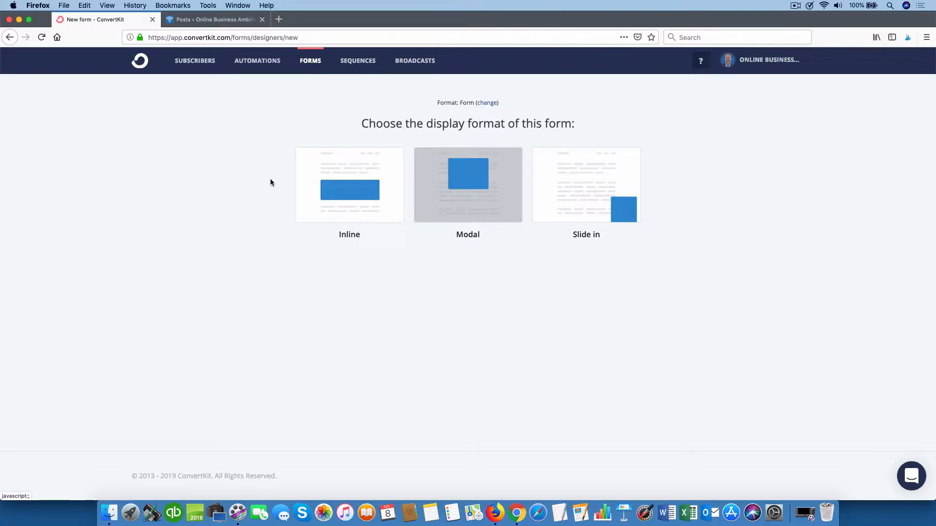
Step: Choose the Inline display format and start from the Full form template
left_click(357, 190)
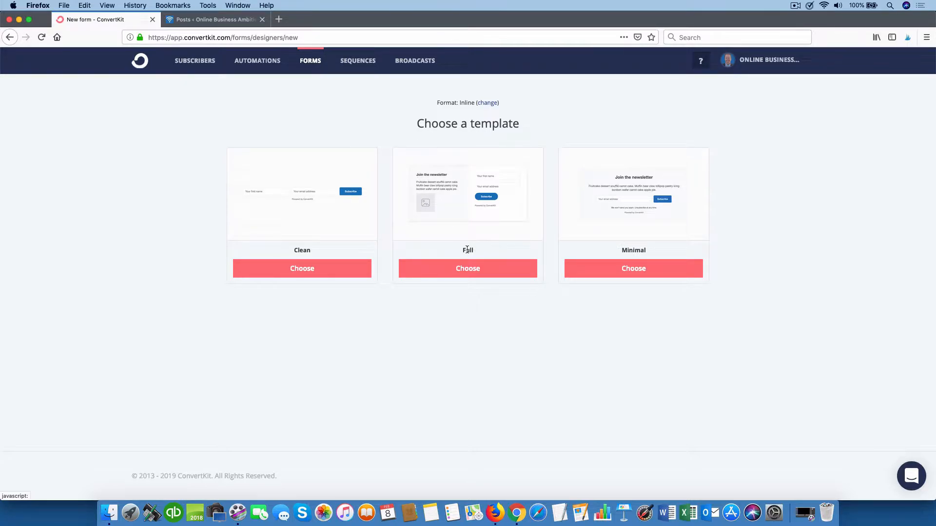
left_click(470, 271)
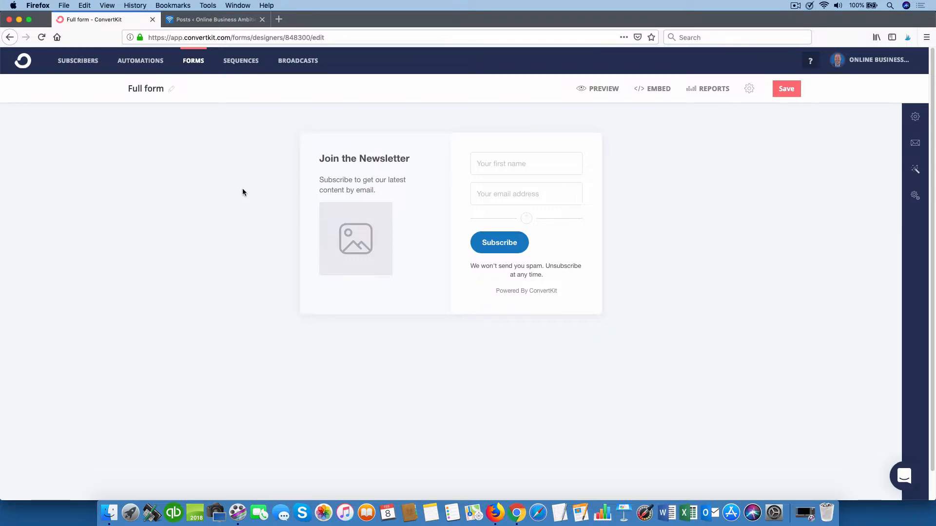
Step: Rename the form from 'Full form' to 'Migration Checklist'
left_click(170, 89)
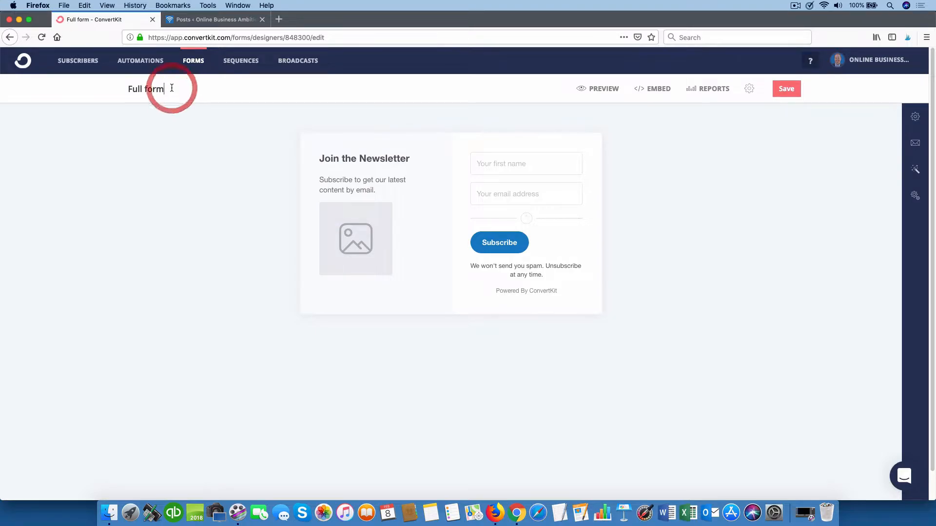
key("BackSpace")
key("BackSpace")
key("BackSpace")
key("BackSpace")
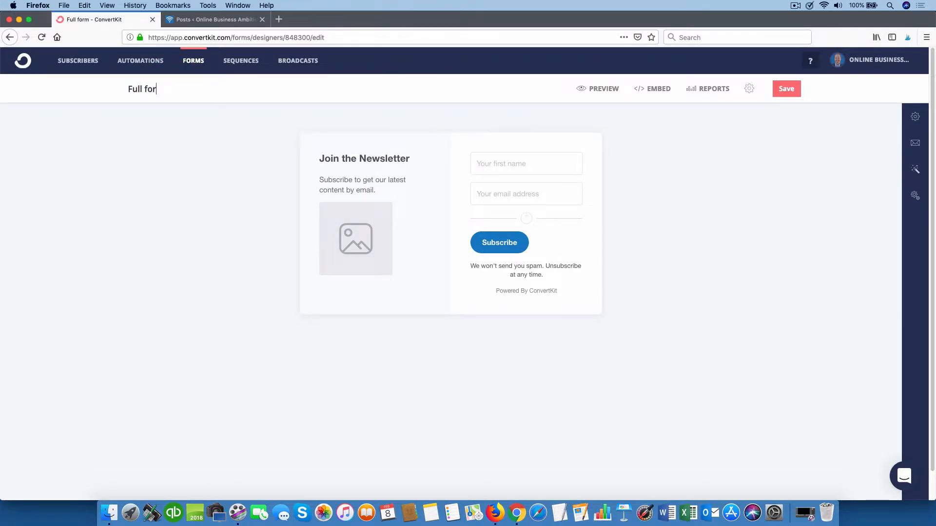
key("BackSpace")
key("BackSpace")
key("BackSpace")
key("BackSpace")
key("BackSpace")
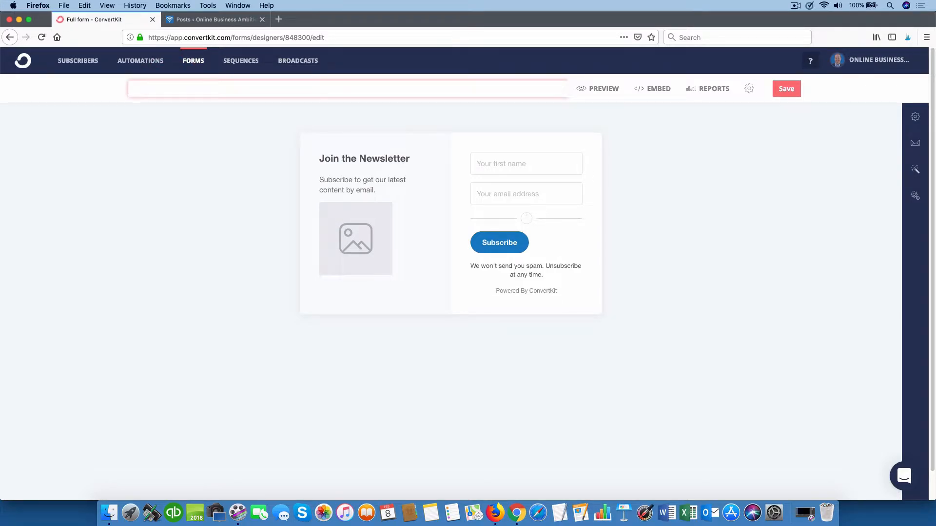
type("Migration")
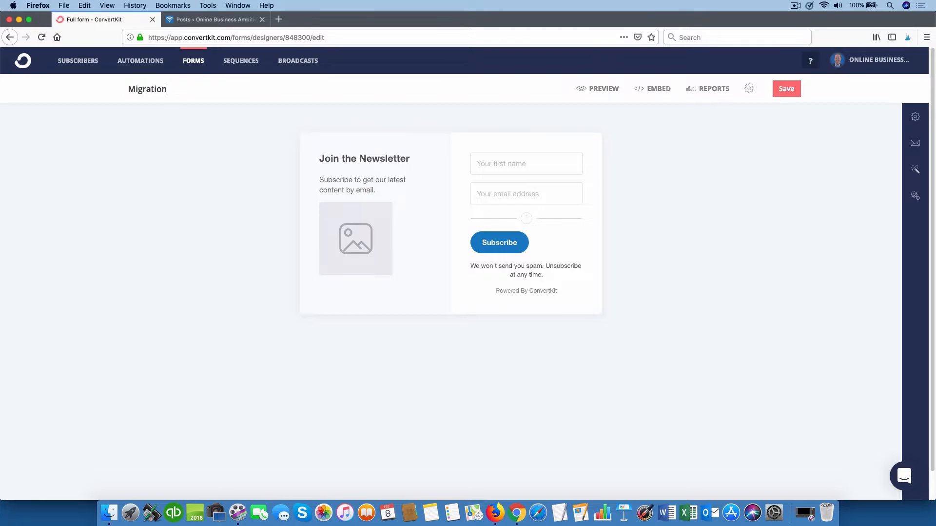
type(" Checklist")
left_click(199, 168)
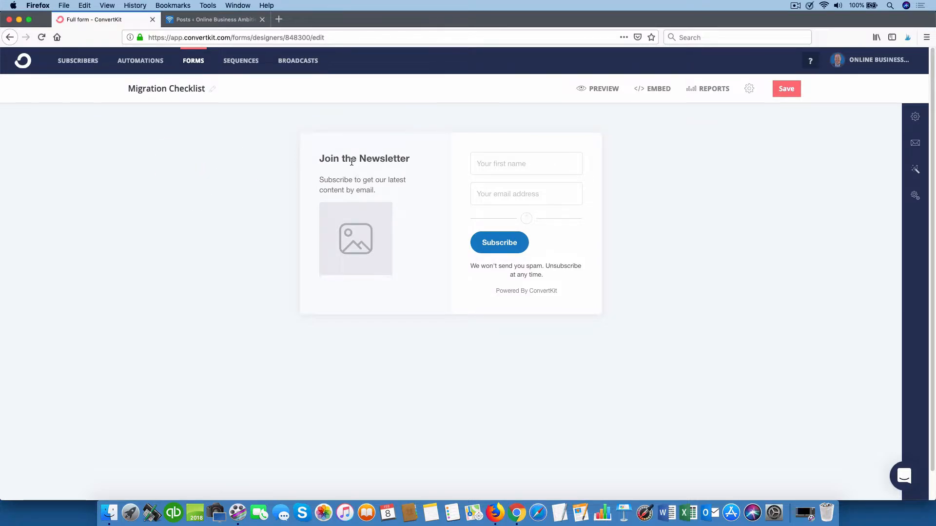
Step: Replace the 'Join the Newsletter' heading with 'Get a Free Migration Checklist'
left_click(411, 159)
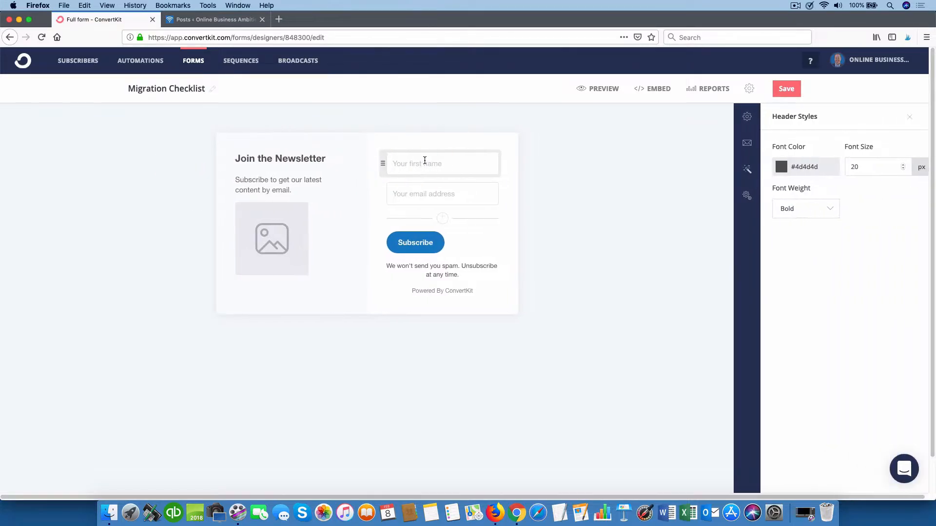
key("BackSpace")
key("BackSpace")
key("BackSpace")
key("BackSpace")
key("BackSpace")
key("BackSpace")
key("BackSpace")
key("BackSpace")
key("BackSpace")
key("BackSpace")
key("BackSpace")
key("BackSpace")
key("BackSpace")
key("BackSpace")
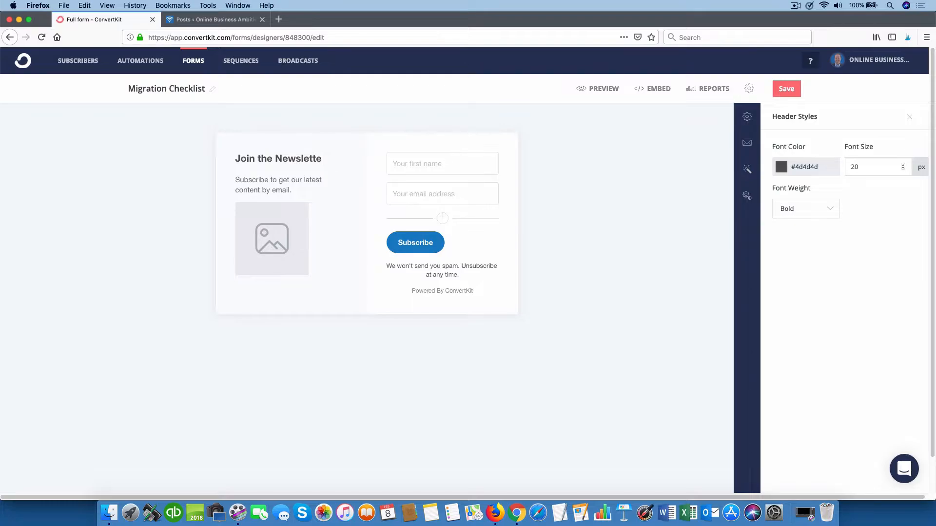
key("BackSpace")
key("BackSpace")
key("BackSpace")
key("BackSpace")
key("BackSpace")
type("G")
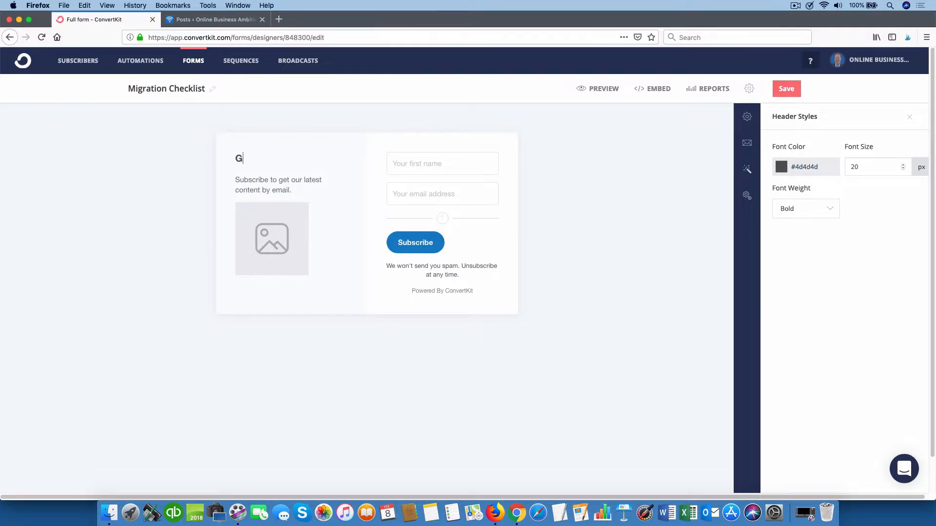
type("et a Free Migration Ch")
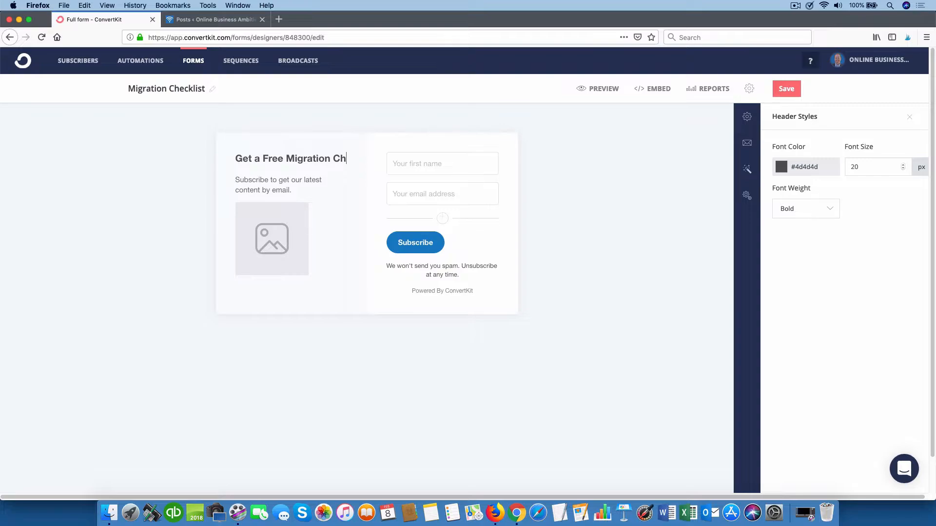
type("eckl")
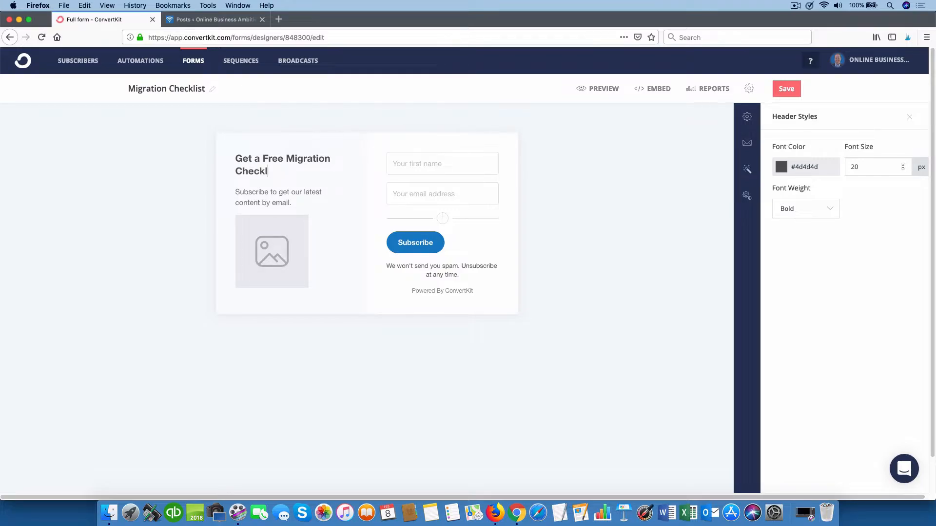
type("ist")
Step: Change the subheading to 'Get a proven checklist to migrate your site to https'
left_click(294, 203)
left_click_drag(294, 203, 236, 192)
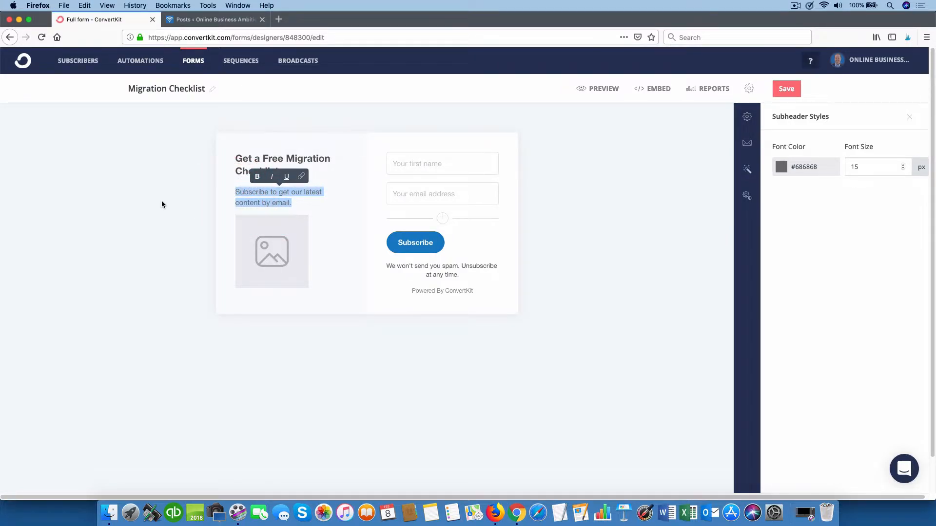
type("G")
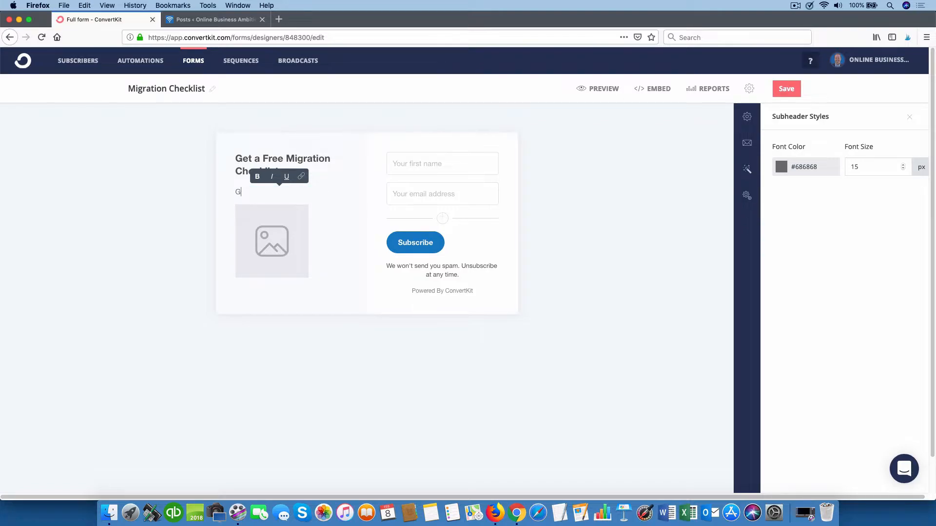
type("et a proven checklist to migrate you")
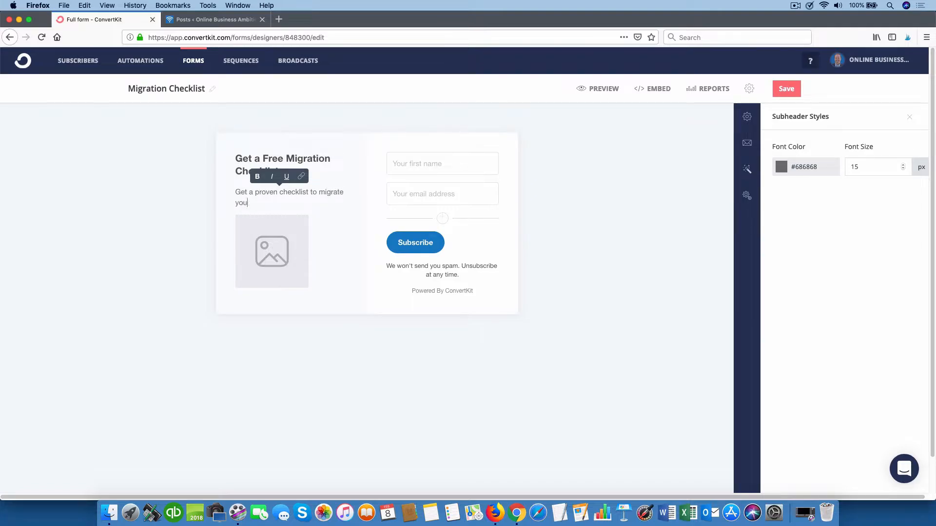
type("r site to https.")
left_click(189, 231)
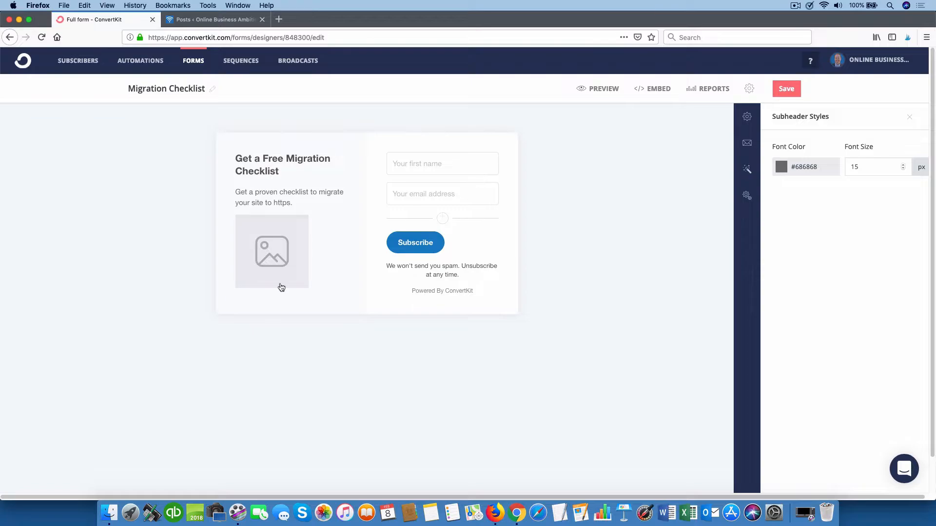
Step: Upload Migration Checklist.png from the Desktop as the form's image
left_click(275, 256)
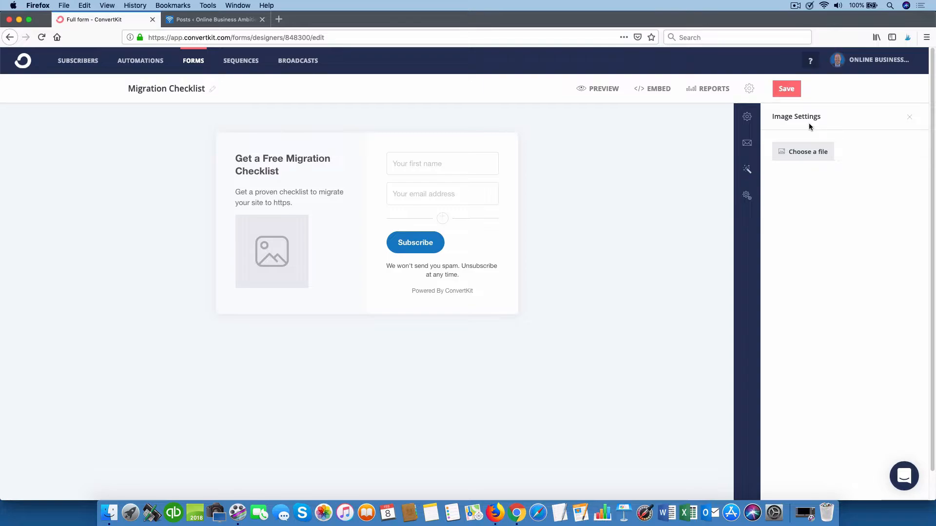
left_click(800, 152)
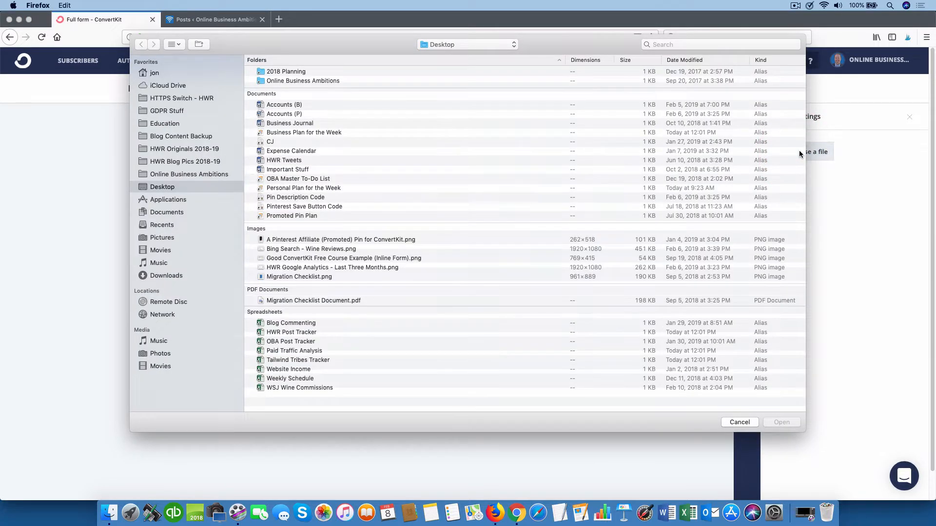
left_click(167, 186)
left_click(302, 276)
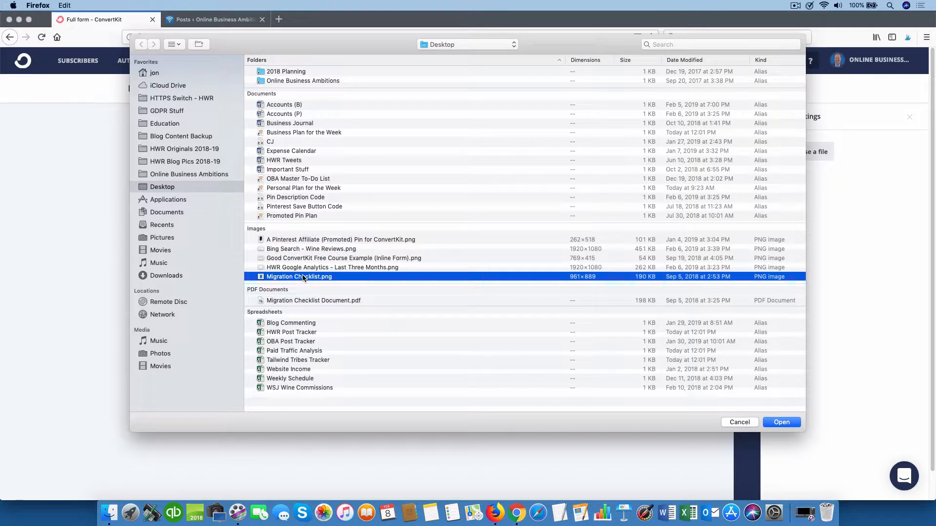
left_click(782, 423)
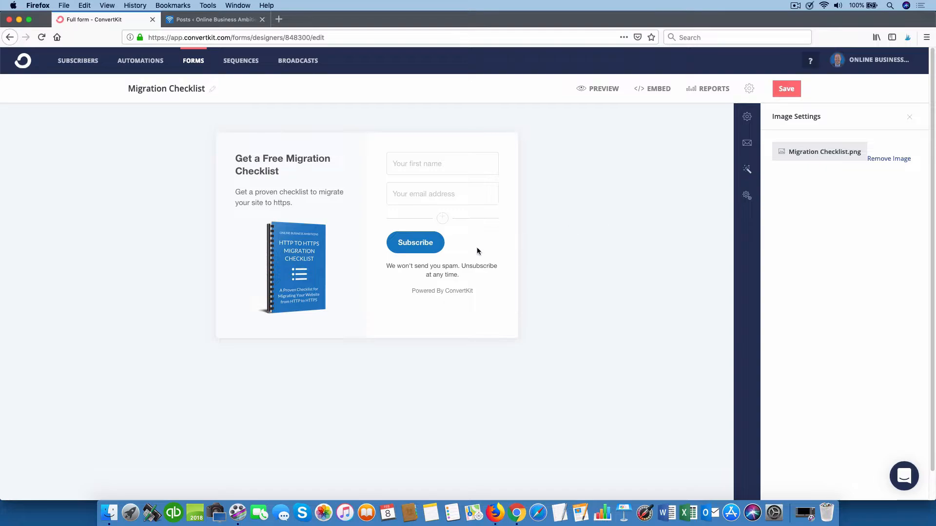
Step: Relabel the Subscribe button to 'Get Free Checklist'
left_click(427, 243)
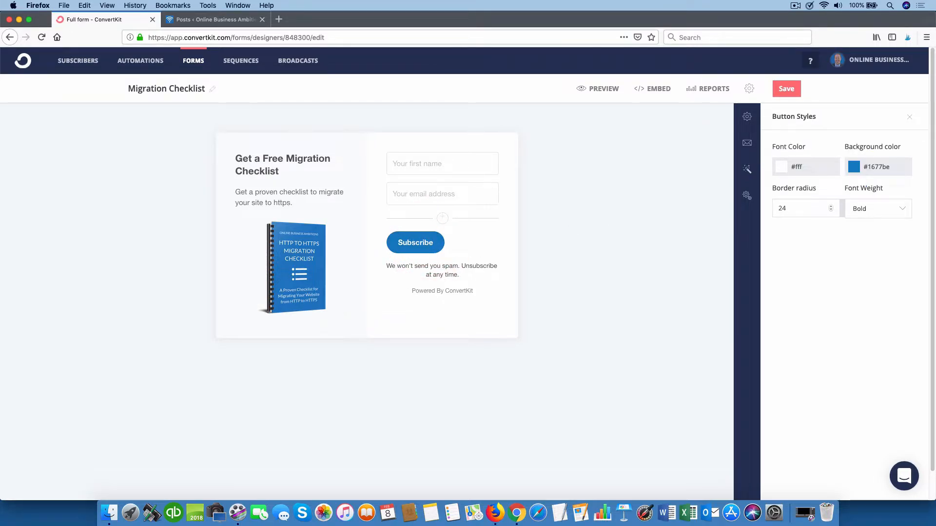
key("BackSpace")
key("BackSpace")
key("BackSpace")
key("BackSpace")
key("BackSpace")
key("BackSpace")
key("BackSpace")
key("BackSpace")
key("BackSpace")
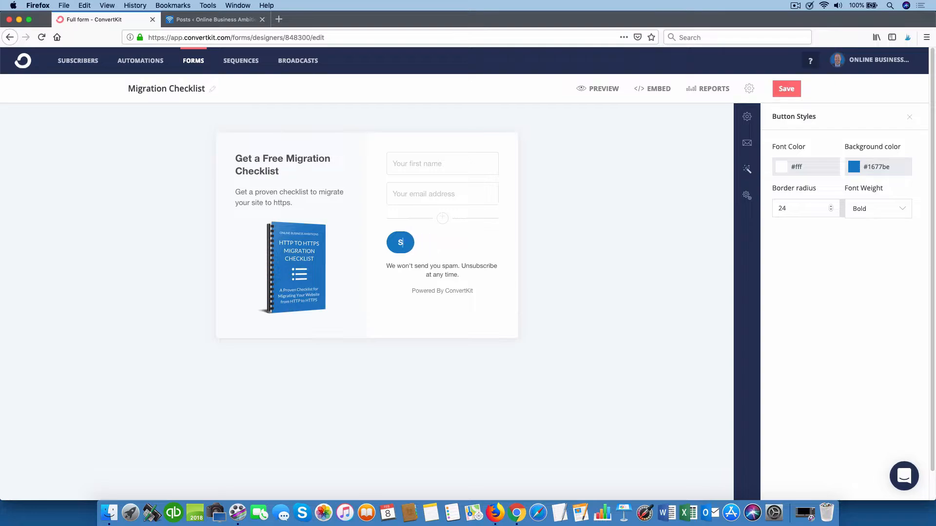
type("Get Free")
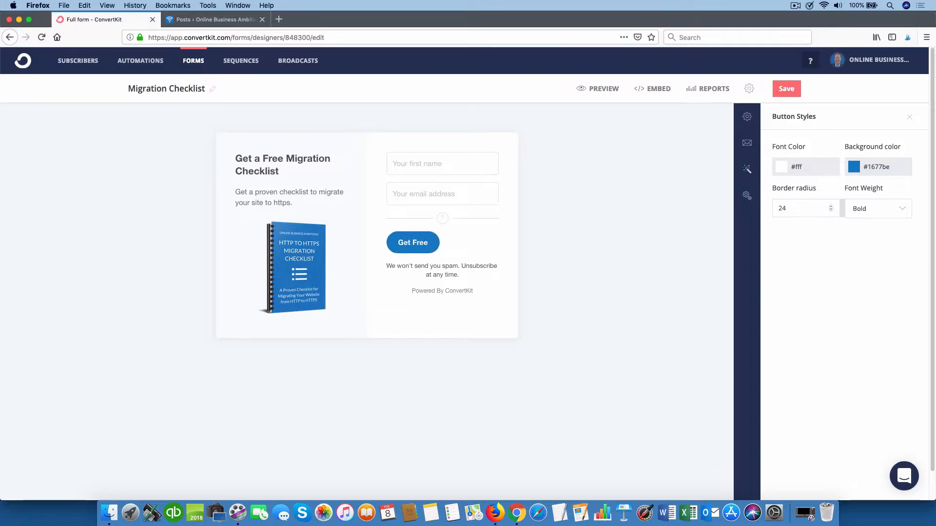
type(" Chec")
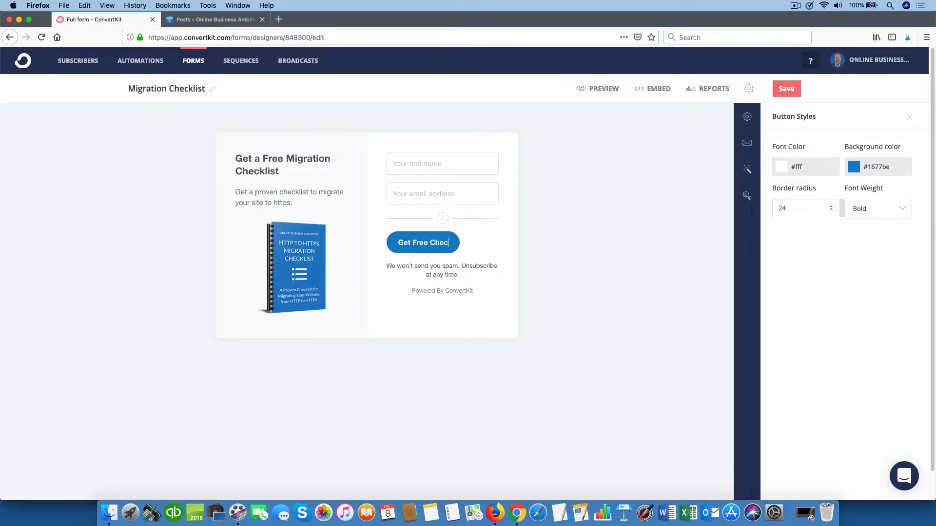
type("klist")
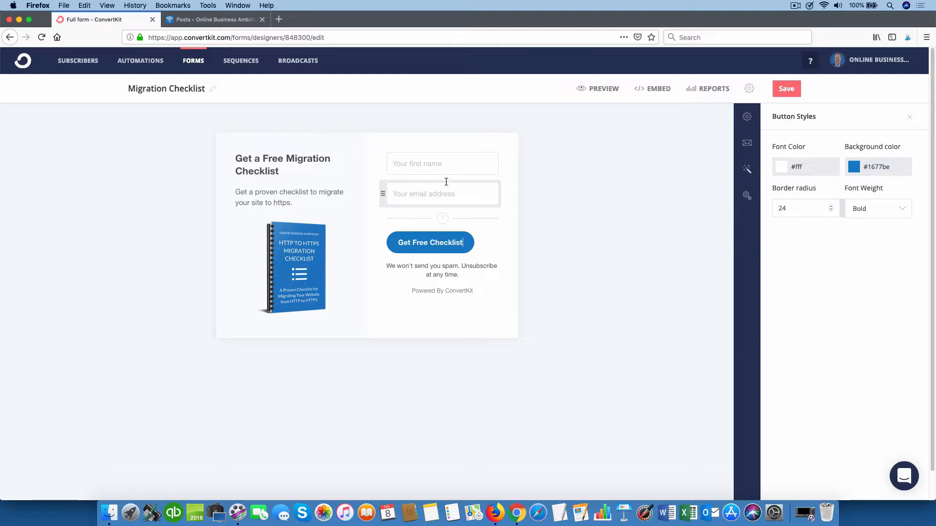
Step: Mark the first name field as Required and review the email address field's settings
left_click(427, 165)
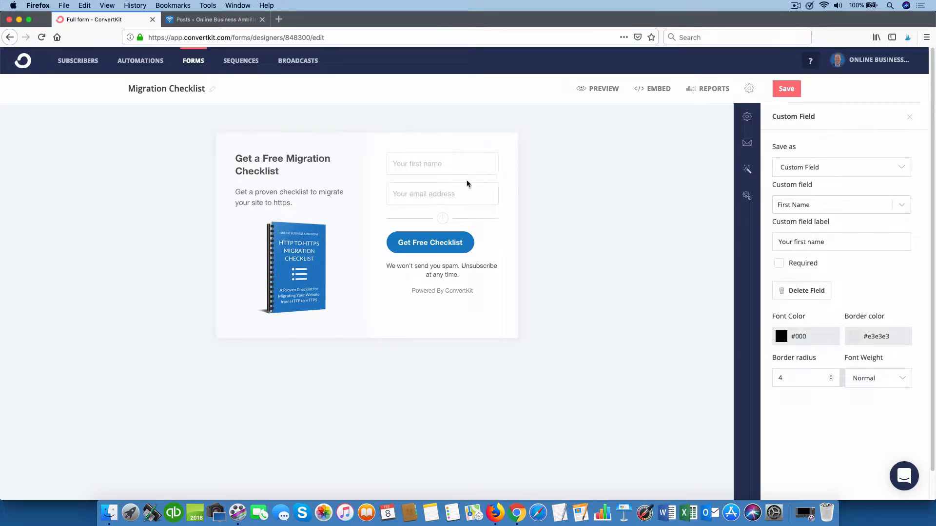
left_click(779, 266)
left_click(457, 191)
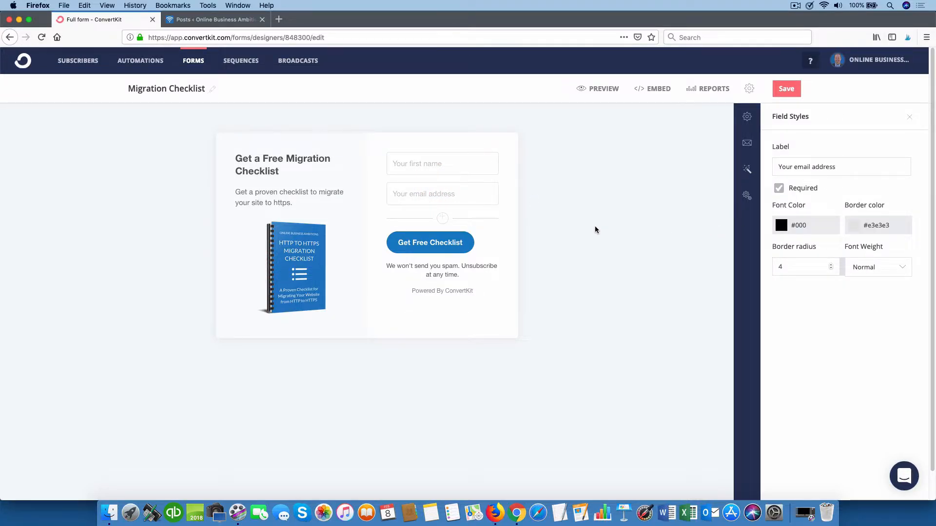
Step: Turn off Show Powered By Link and bring up the form's success-message settings
left_click(454, 293)
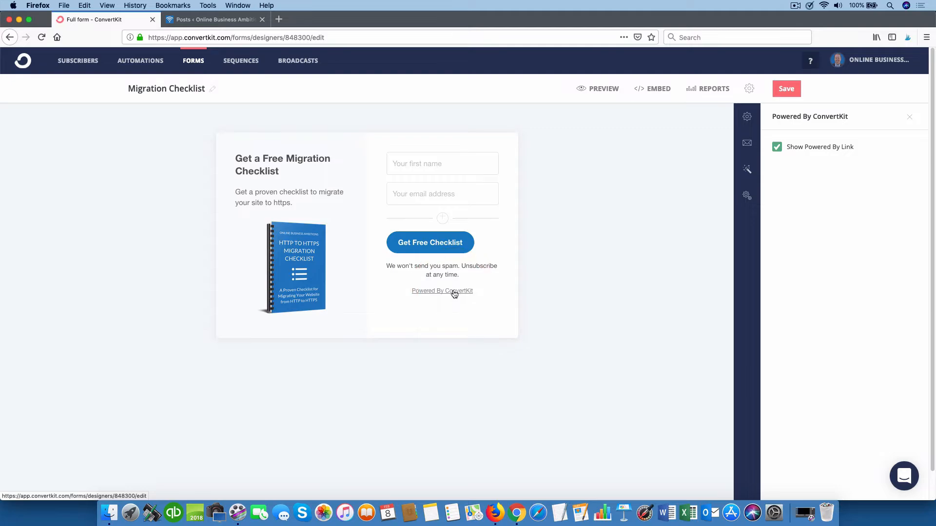
left_click(777, 147)
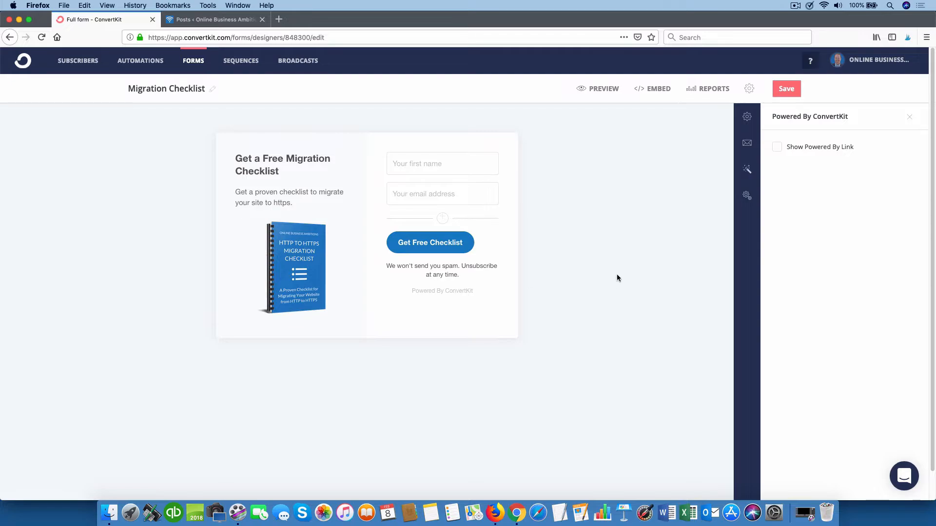
left_click(747, 117)
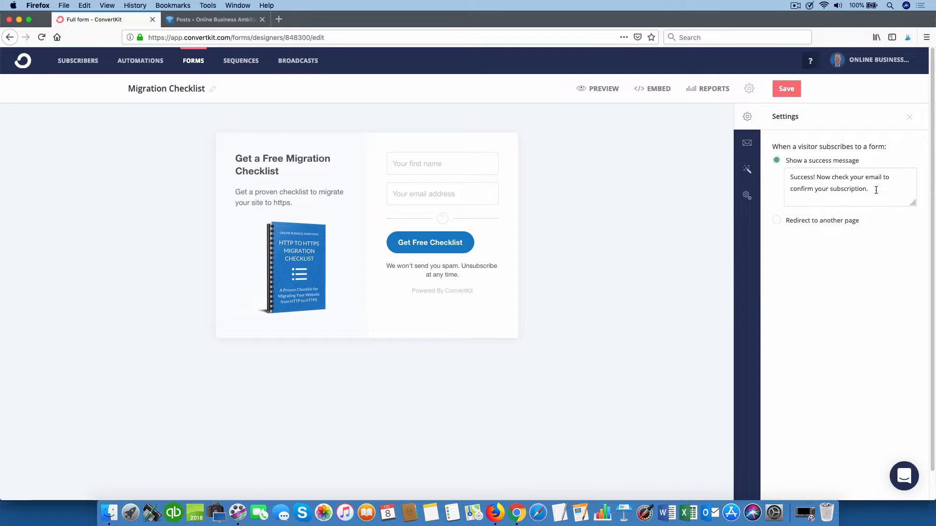
Step: Bring up the incentive email, subject 'Important: confirm your subscription', for editing
left_click(747, 143)
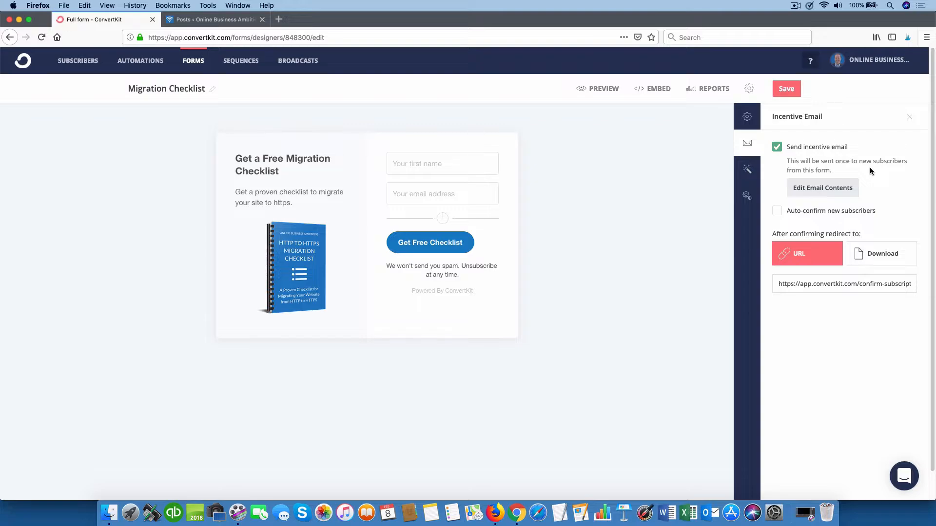
left_click(822, 189)
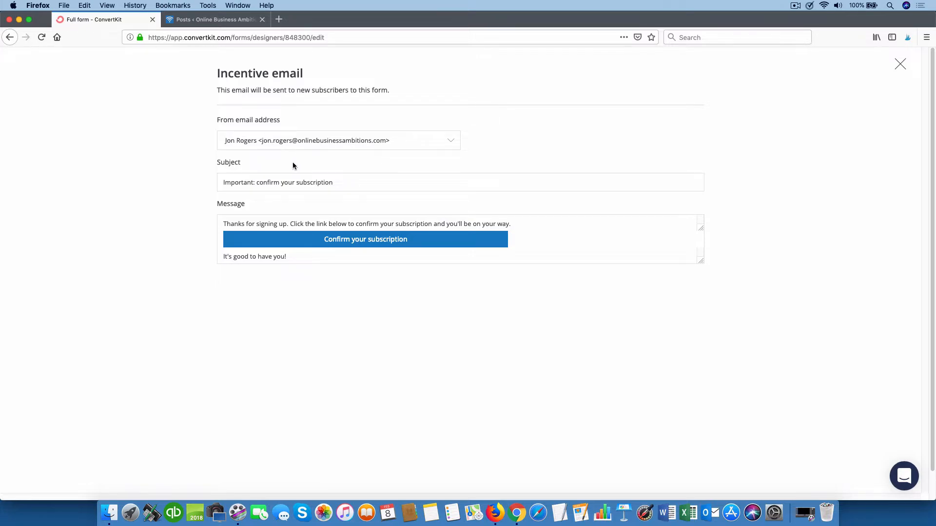
Step: Replace the incentive email's subject with 'Get Your Checklist'
left_click_drag(338, 182, 189, 180)
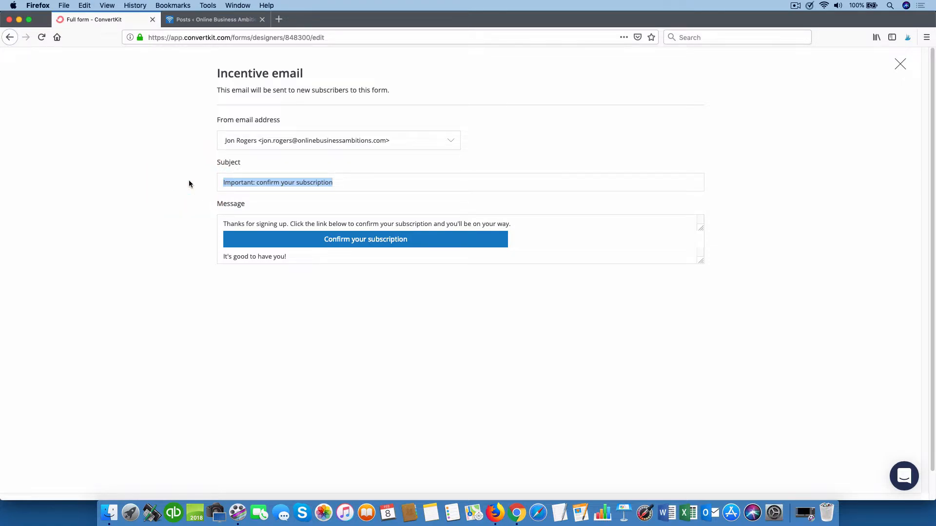
type("Here's")
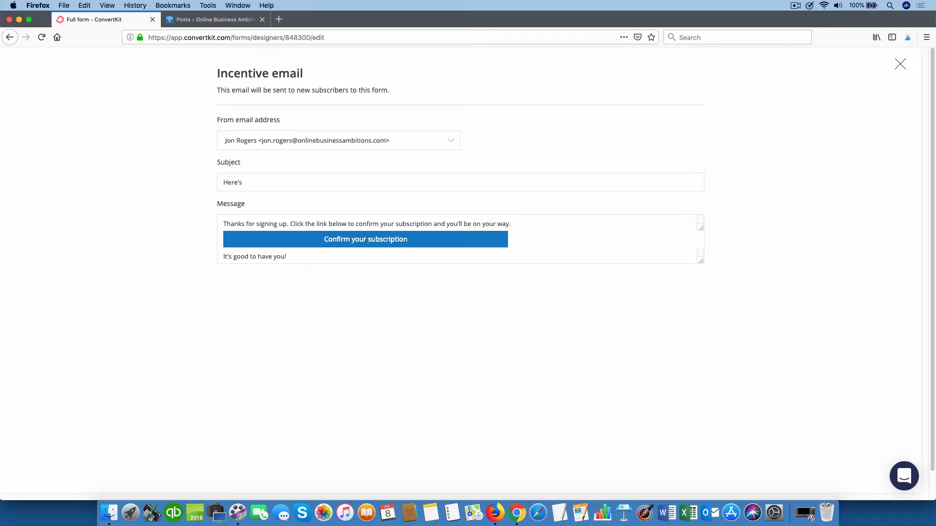
key("BackSpace")
key("BackSpace")
key("BackSpace")
key("BackSpace")
key("BackSpace")
type("Get Your Checklist")
Step: Change 'confirm your subscription' in the email message to 'get your checklist'
left_click(358, 225)
left_click_drag(357, 224, 430, 222)
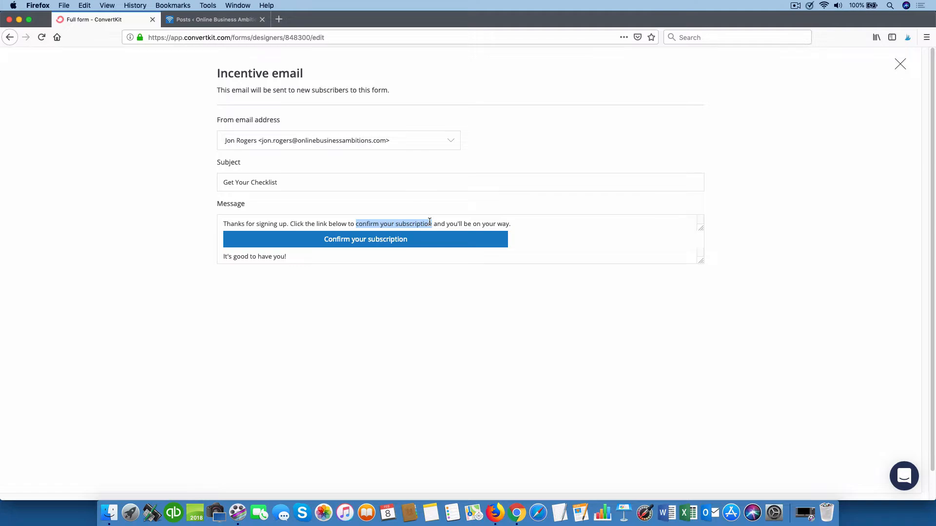
type("get your che")
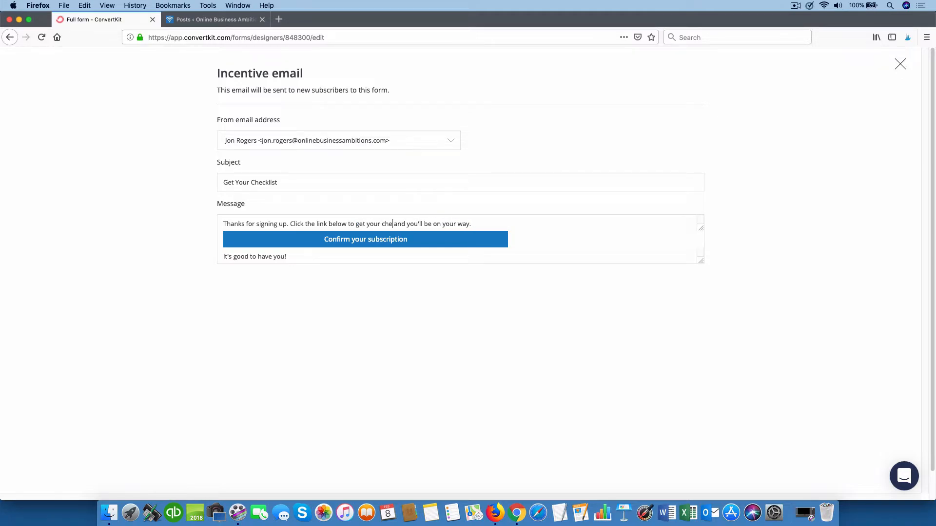
type("cklist")
Step: Rename the email's button to 'Get Checklist Now'
left_click(408, 239)
key("BackSpace")
key("BackSpace")
key("BackSpace")
key("BackSpace")
key("BackSpace")
key("BackSpace")
key("BackSpace")
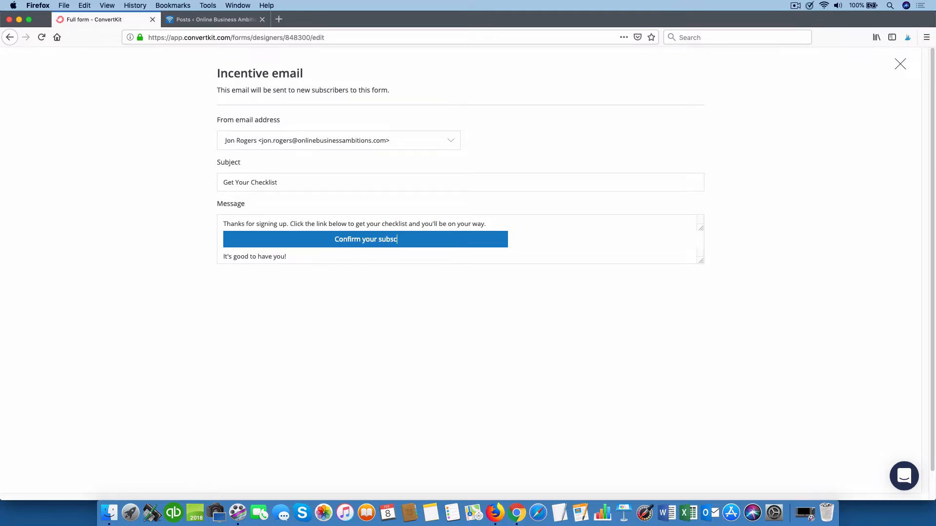
key("BackSpace")
key("BackSpace")
key("BackSpace")
key("BackSpace")
key("BackSpace")
key("BackSpace")
key("BackSpace")
key("BackSpace")
key("BackSpace")
key("BackSpace")
key("BackSpace")
key("BackSpace")
key("BackSpace")
key("BackSpace")
key("BackSpace")
key("BackSpace")
key("BackSpace")
key("BackSpace")
type("Get Checklist Now")
left_click(285, 180)
Step: Send confirmed subscribers to download the file Migration Checklist Document.pdf
left_click(900, 65)
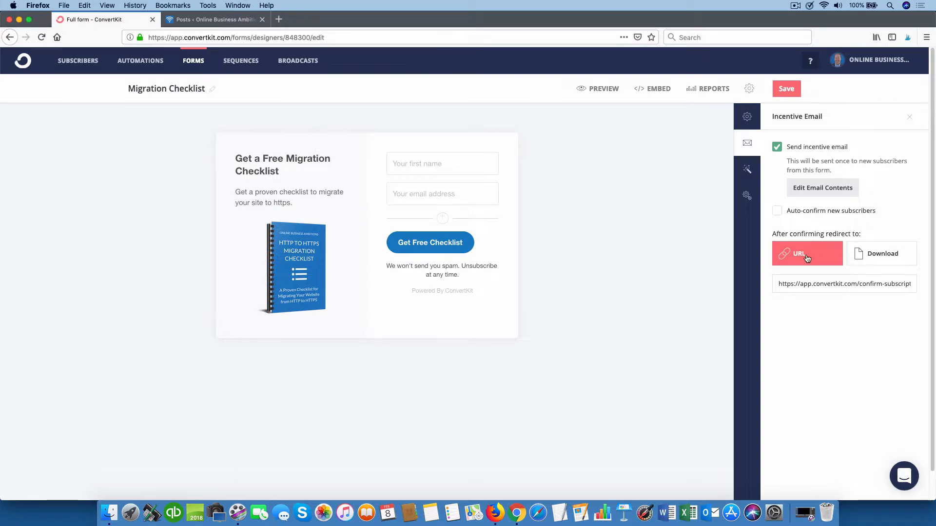
left_click(881, 258)
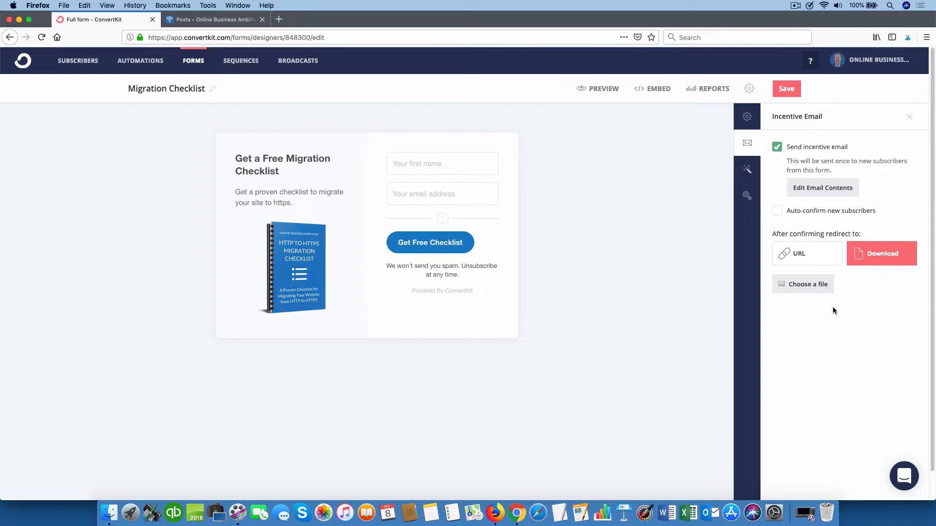
left_click(812, 287)
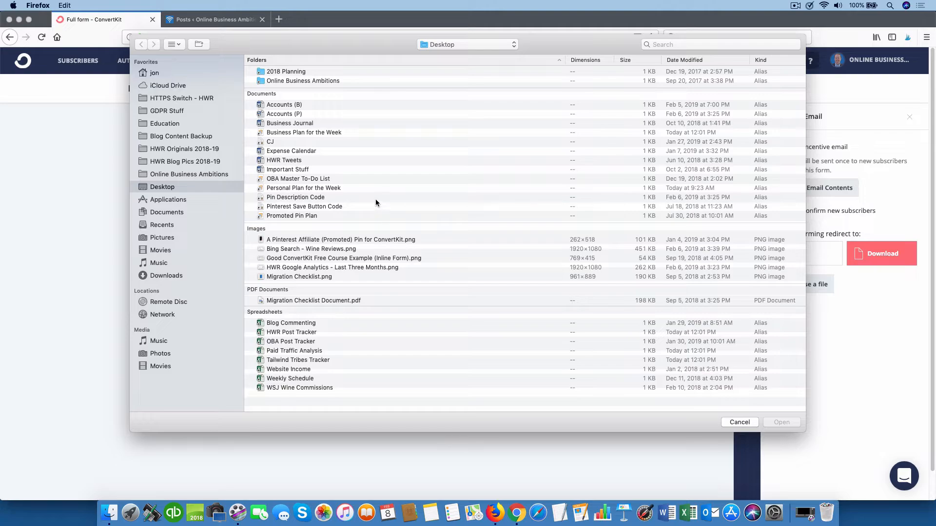
left_click(279, 302)
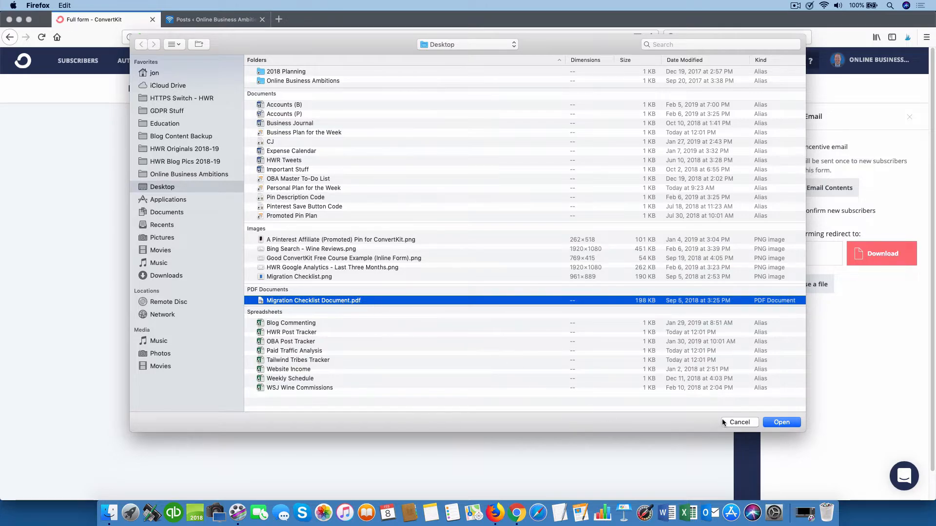
left_click(781, 422)
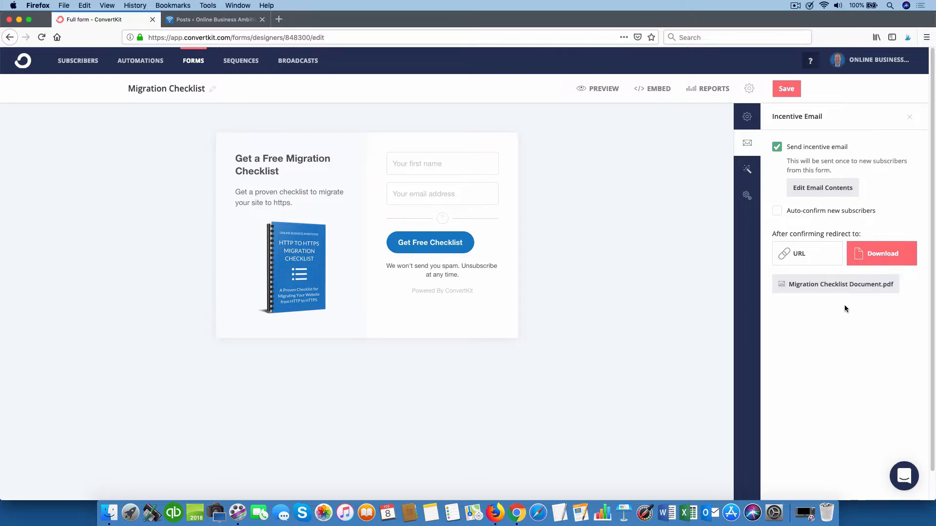
left_click(747, 170)
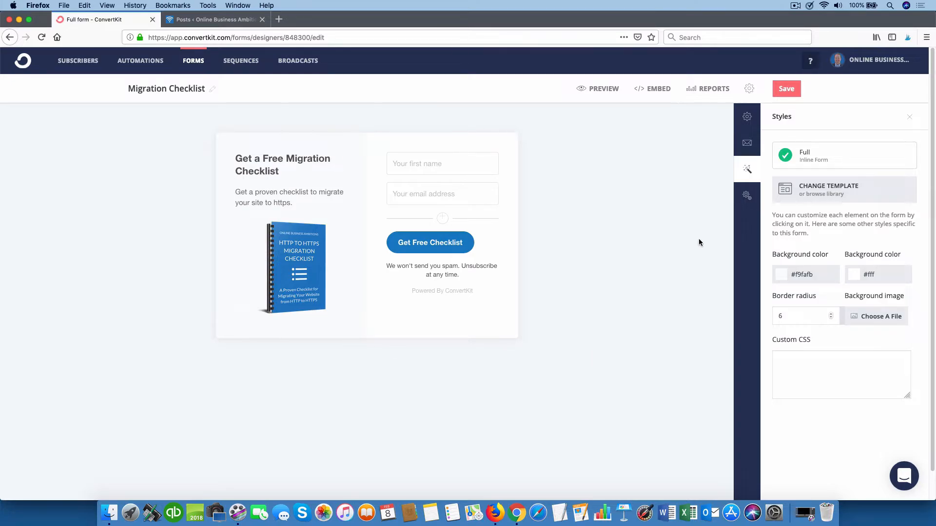
Step: Review the form's advanced settings, save the Migration Checklist form, and bring up its embed code
left_click(745, 196)
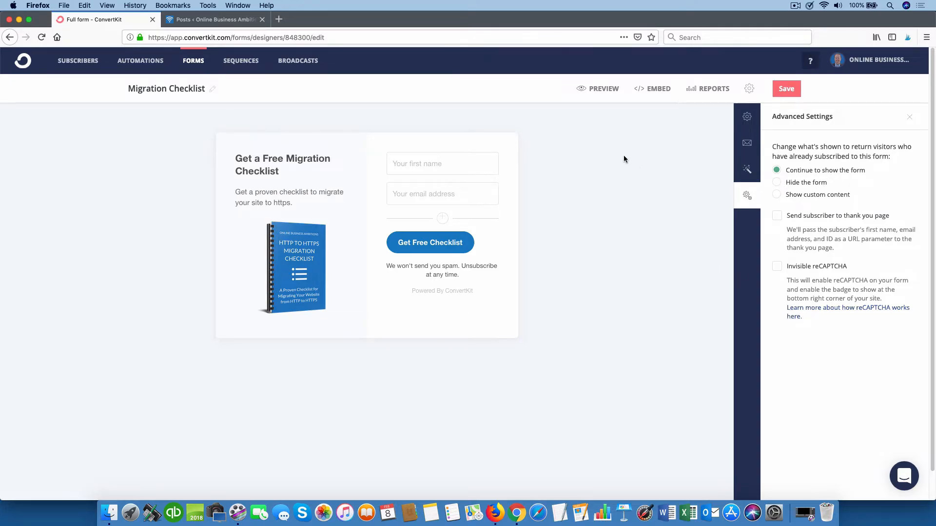
left_click(786, 89)
left_click(655, 90)
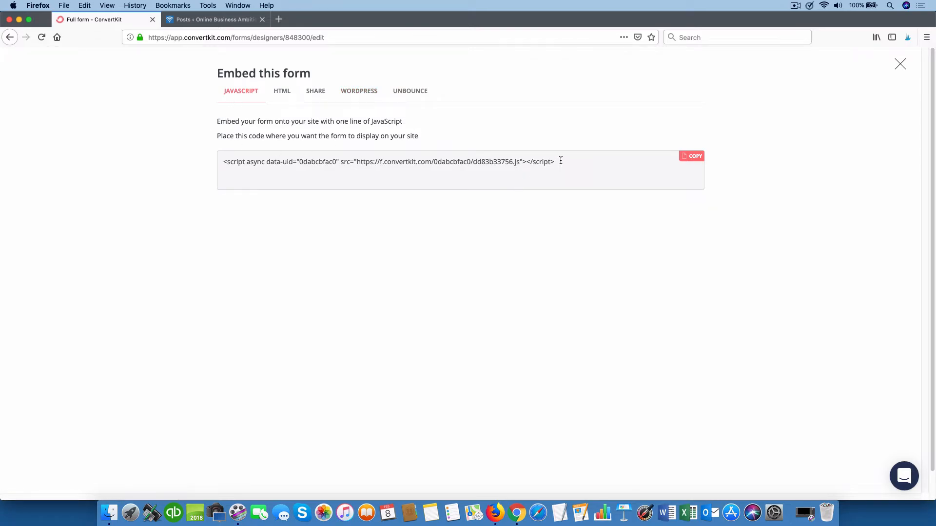
Step: Copy the form's one-line JavaScript embed code and go to the WordPress Posts list
left_click_drag(559, 161, 213, 160)
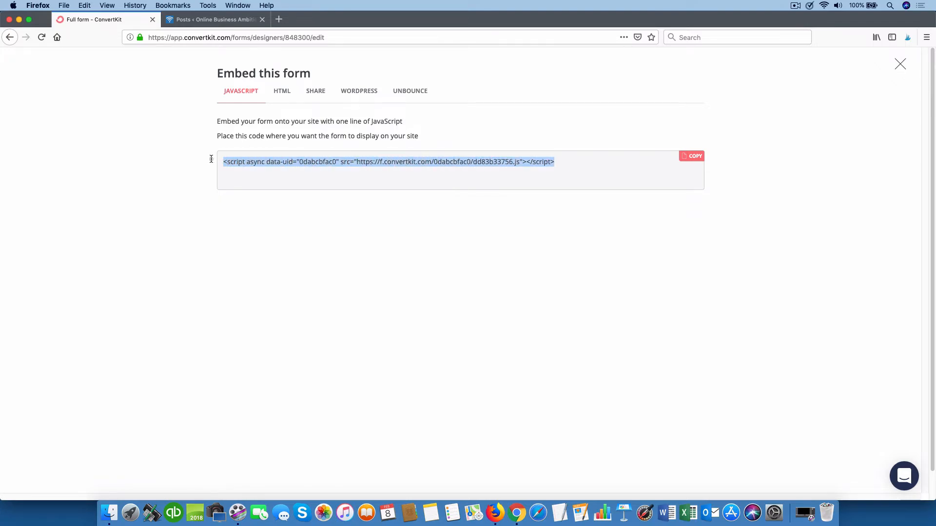
key("super+c")
left_click(207, 21)
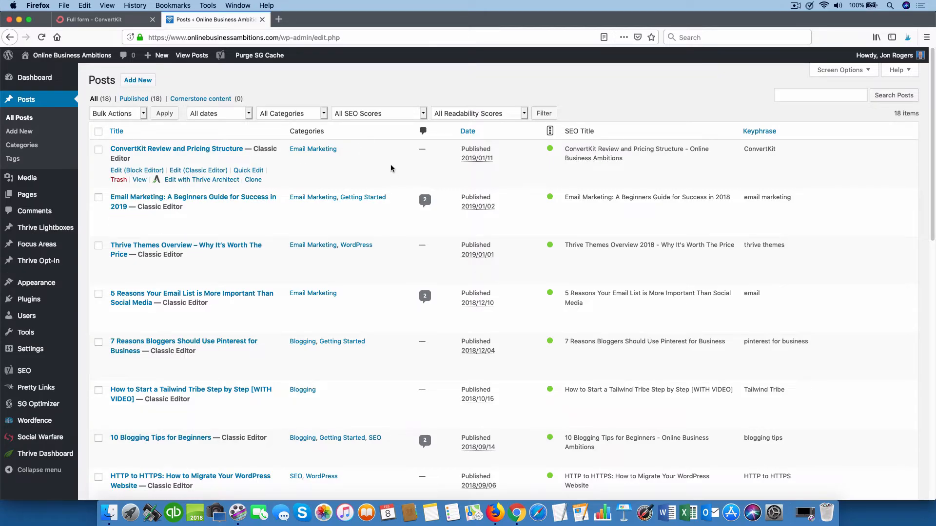
Step: Edit the post 'HTTP to HTTPS: How to Migrate Your WordPress Website'
scroll(374, 163, "down", 5)
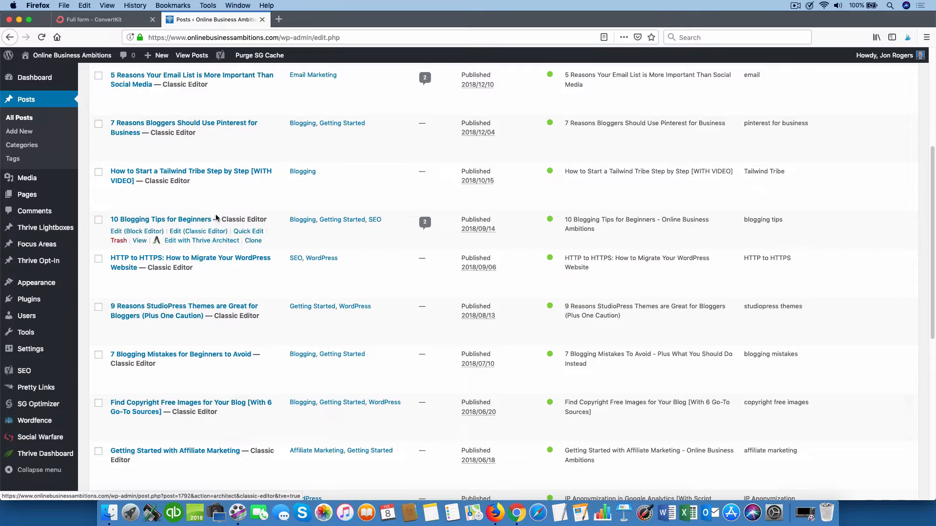
left_click(210, 260)
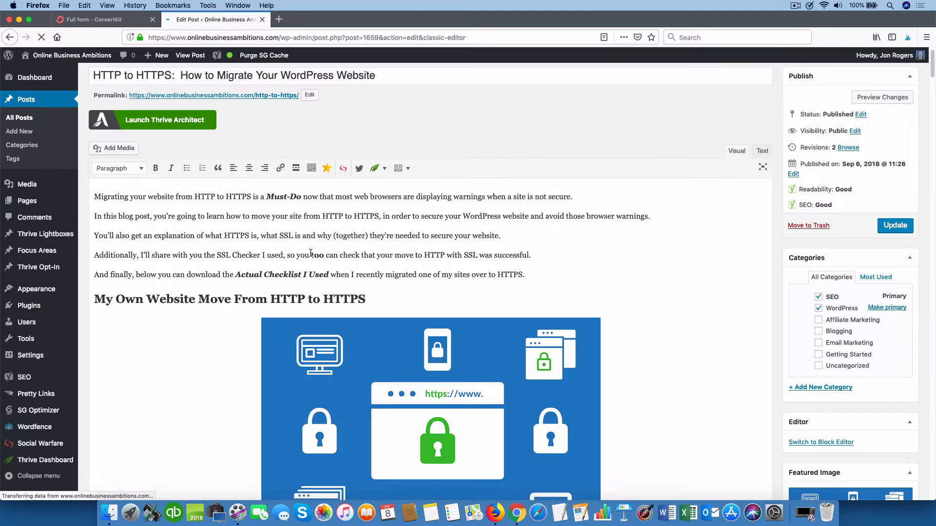
Step: Paste the ConvertKit embed script on its own line after the checklist paragraph, then update the post
left_click(533, 275)
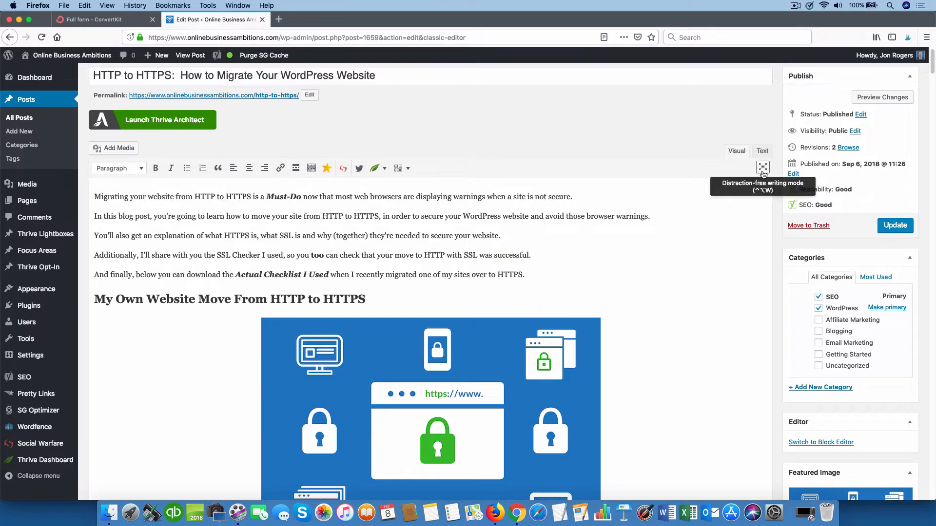
left_click(762, 151)
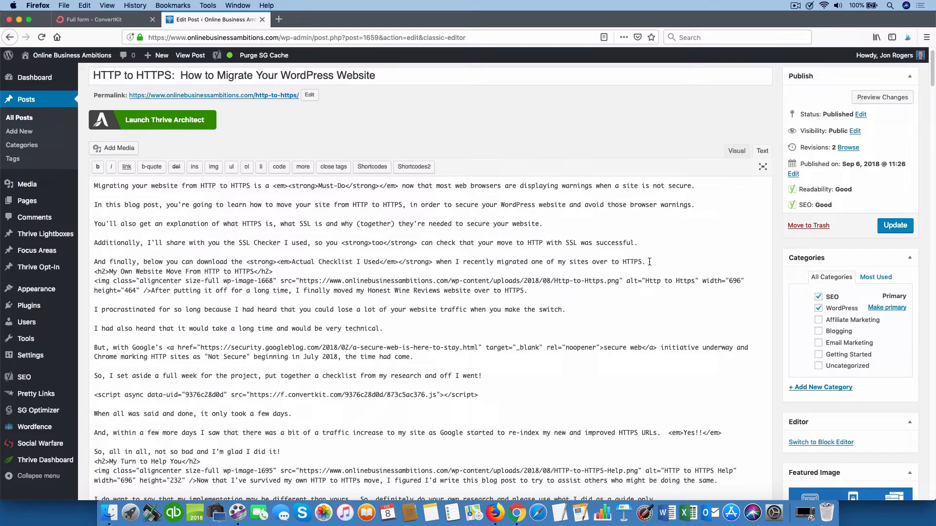
key("Return")
key("Return")
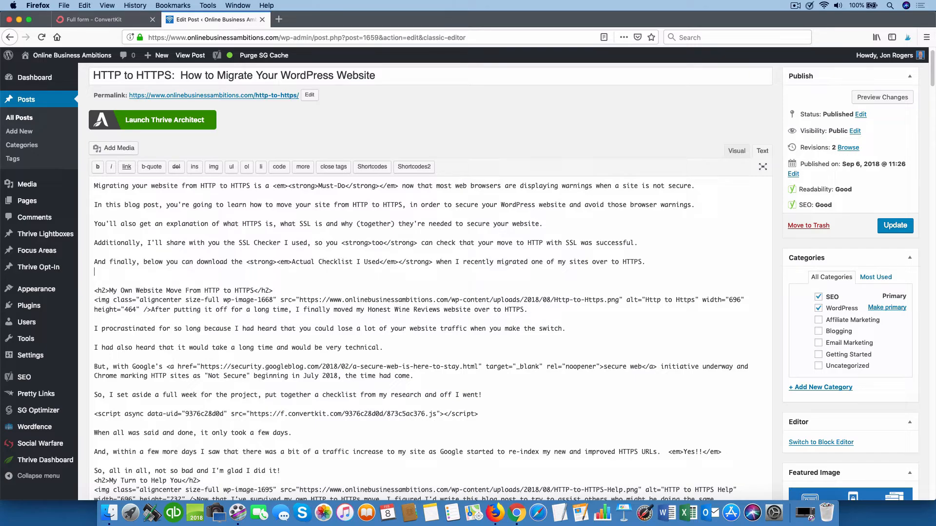
key("Return")
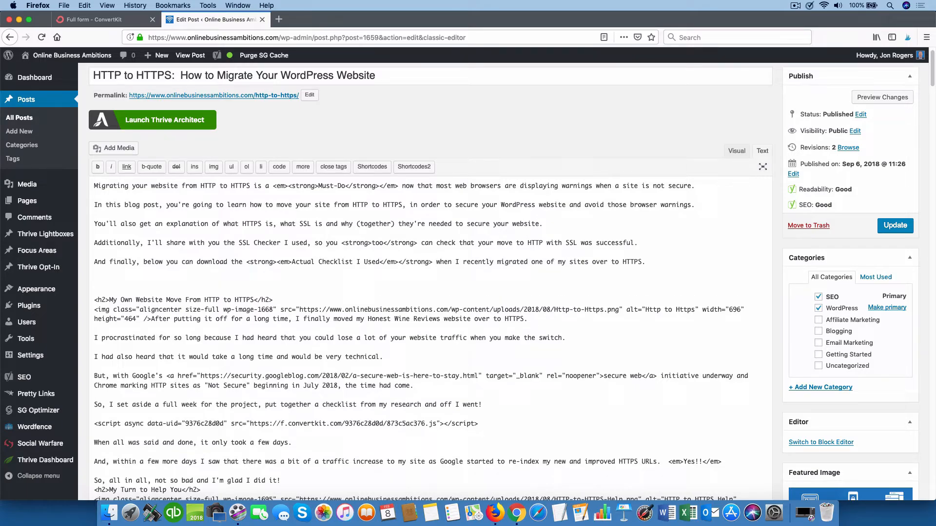
type("<script async data-uid=\"0dabcbfac0\" src=\"https://f.convertkit.com/0dabcbfac0/dd83b33756.js\"></script>")
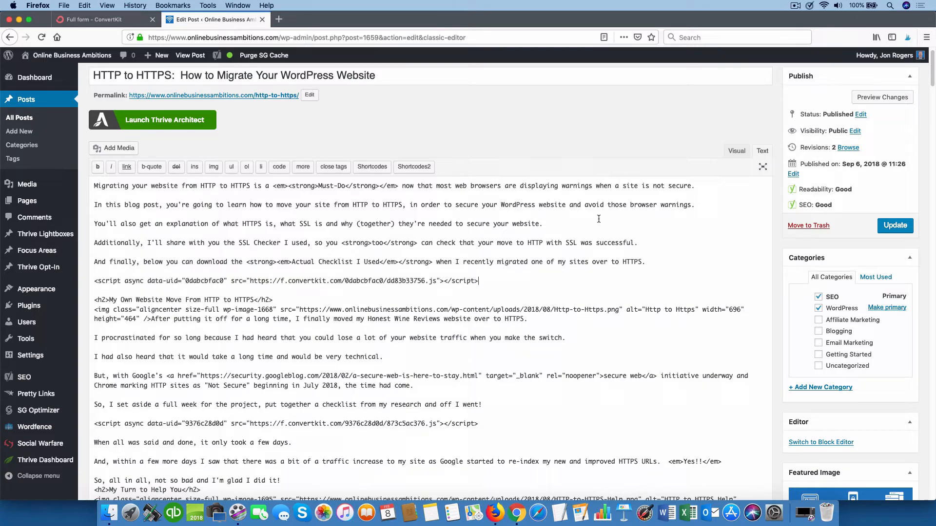
left_click(898, 226)
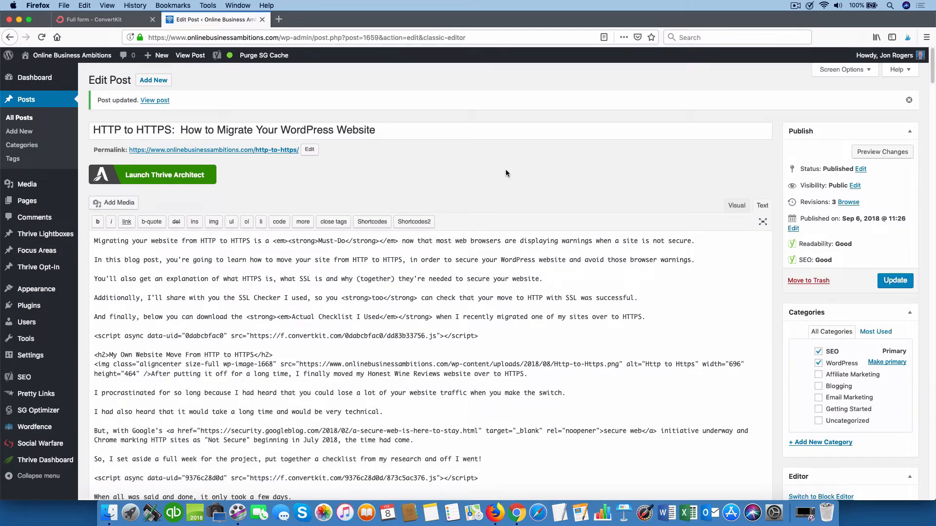
Step: Open the live post in a new tab and scroll down to the Get a Free Migration Checklist form
right_click(155, 101)
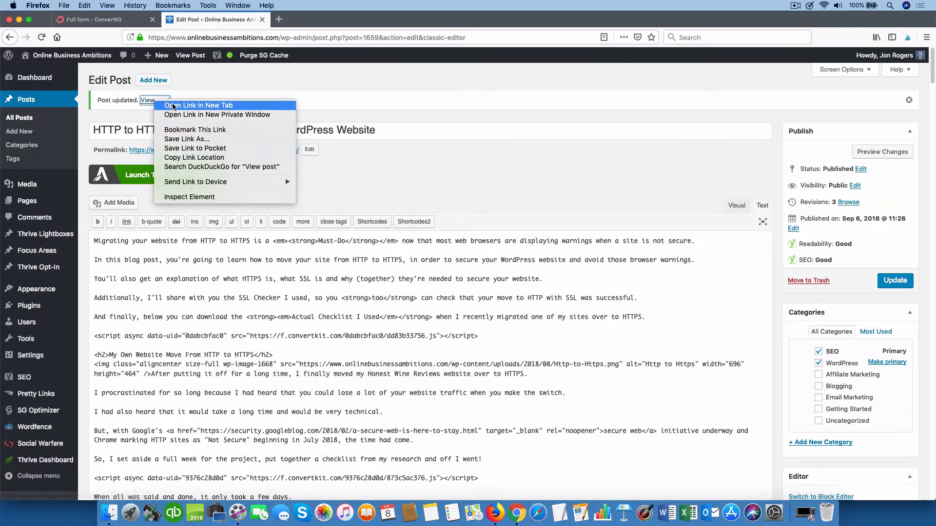
left_click(173, 106)
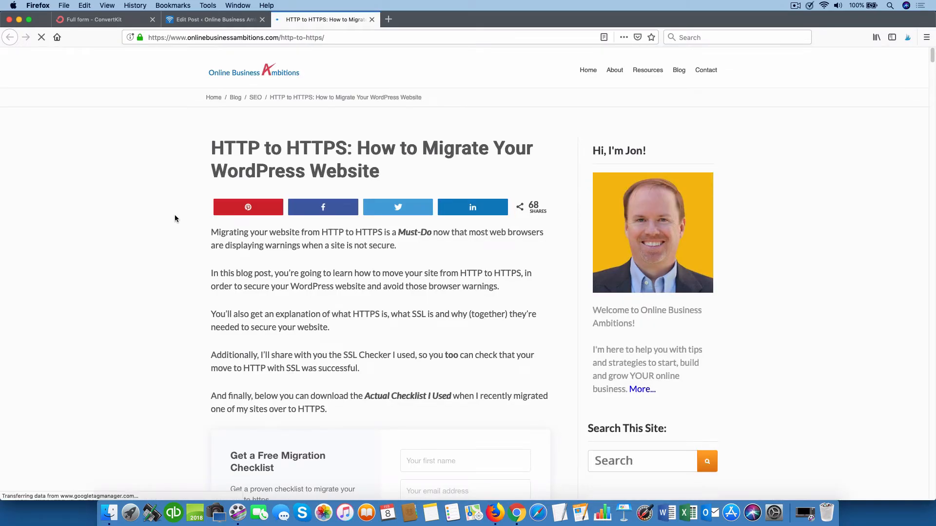
scroll(181, 215, "down", 5)
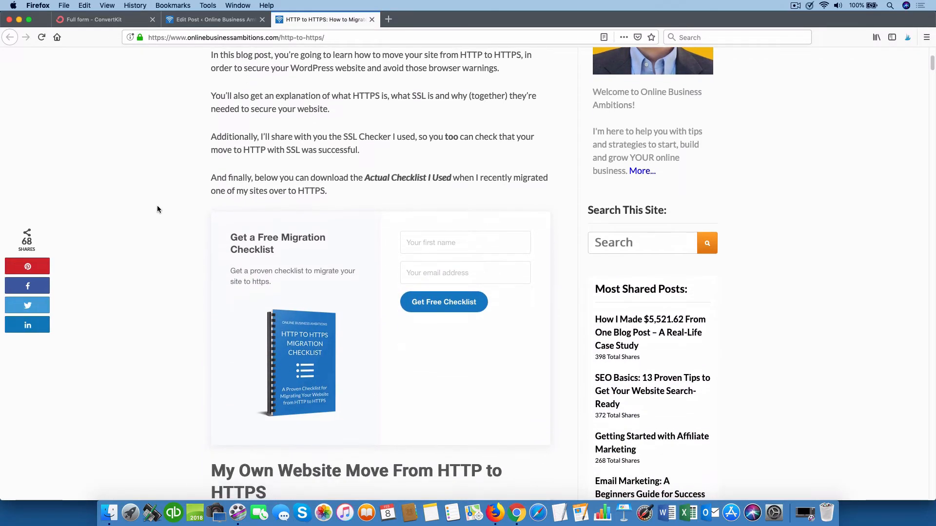
scroll(157, 205, "down", 3)
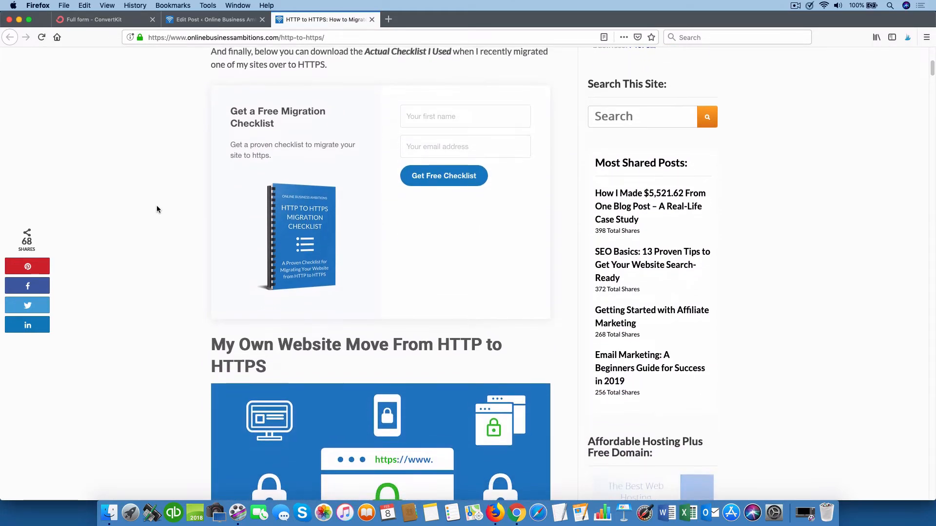
scroll(156, 210, "down", 1)
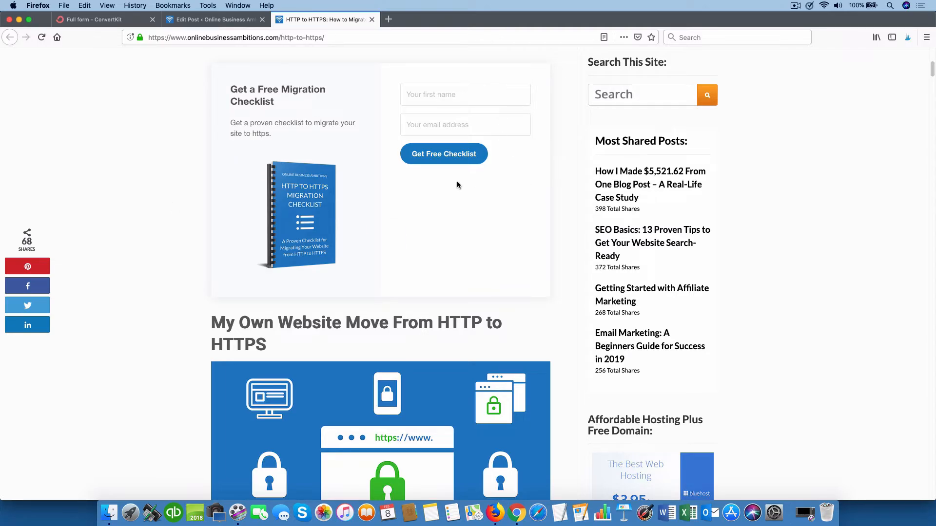
Step: Test the form's empty-field validation, then submit it with a first name and email address
left_click(437, 155)
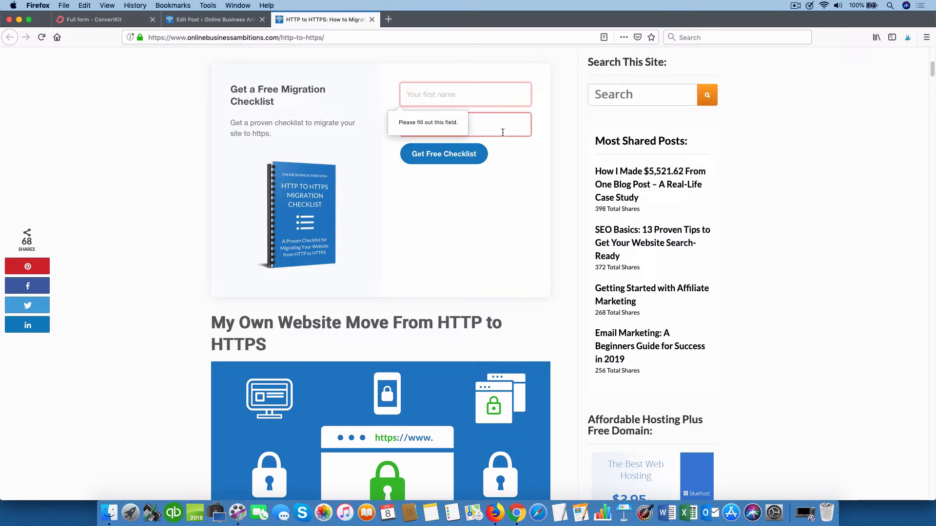
left_click(429, 94)
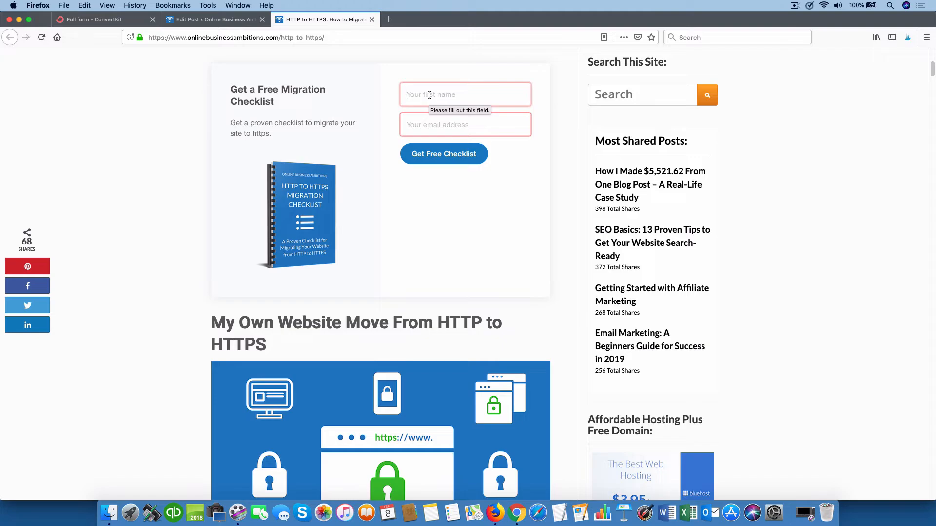
type("Jon")
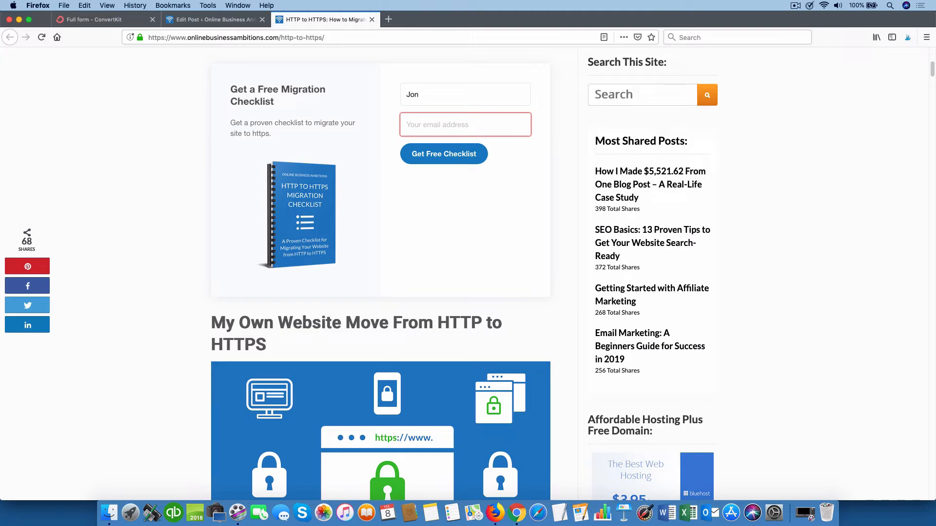
key("Tab")
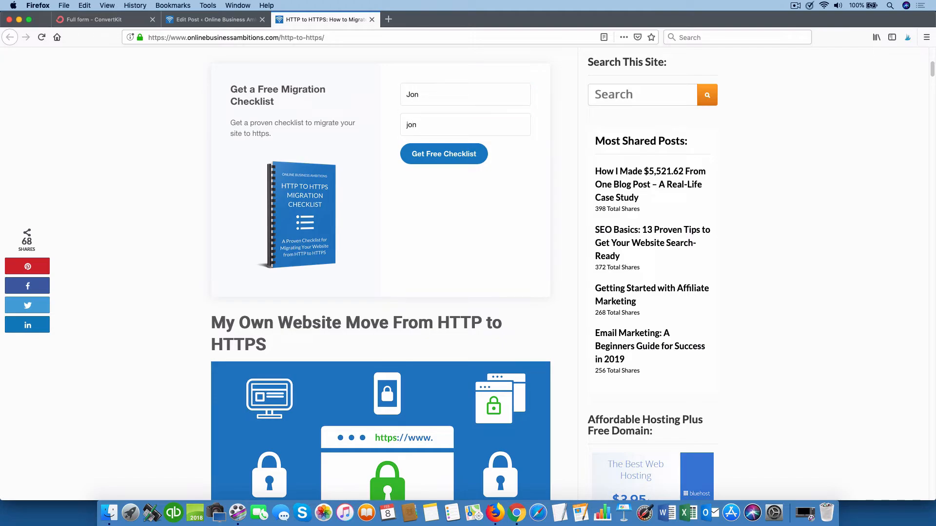
left_click(444, 155)
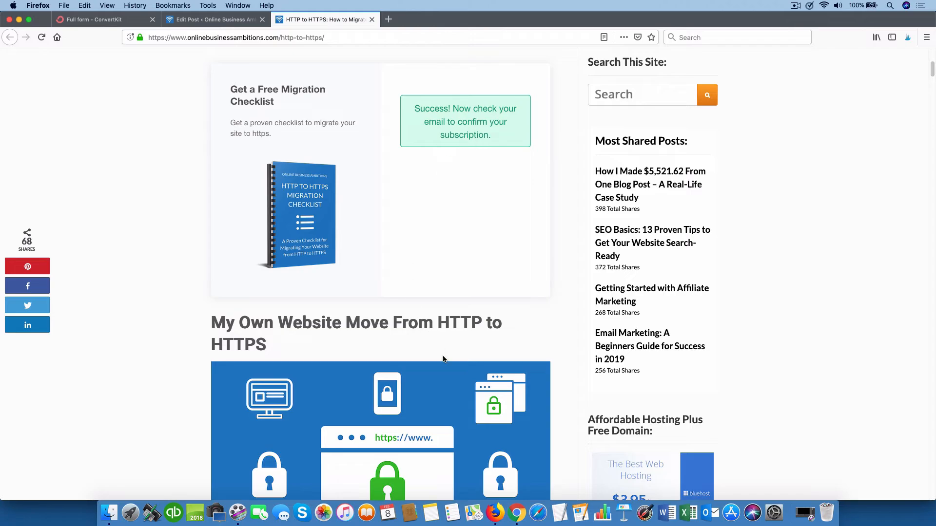
left_click(517, 514)
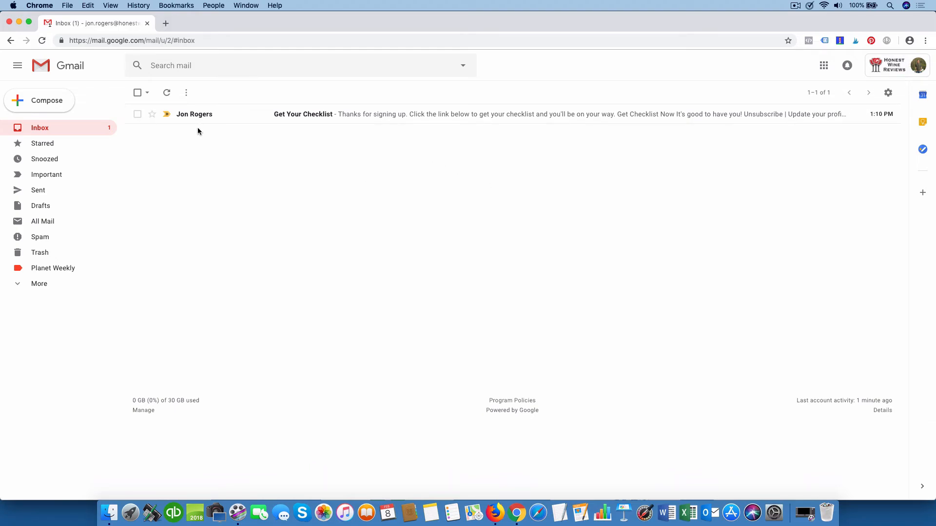
Step: Open the 'Get Your Checklist' email in the Gmail inbox
left_click(328, 116)
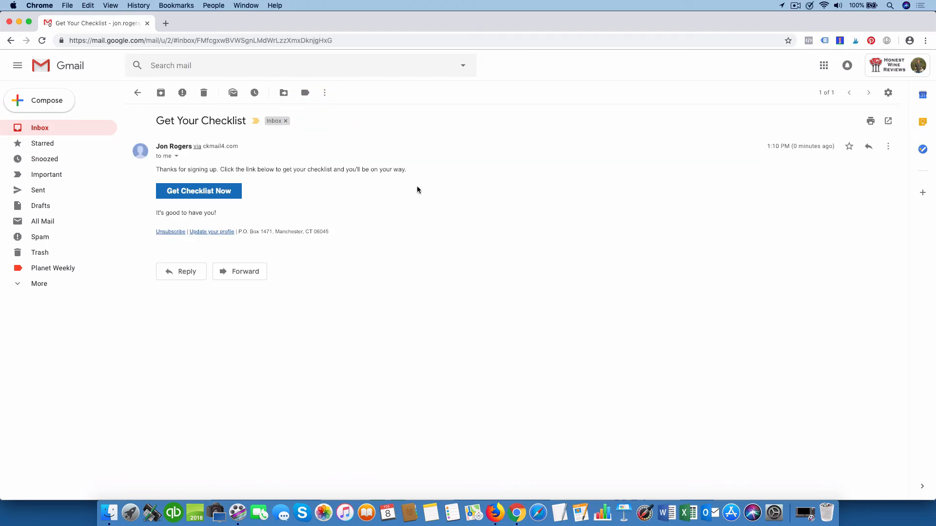